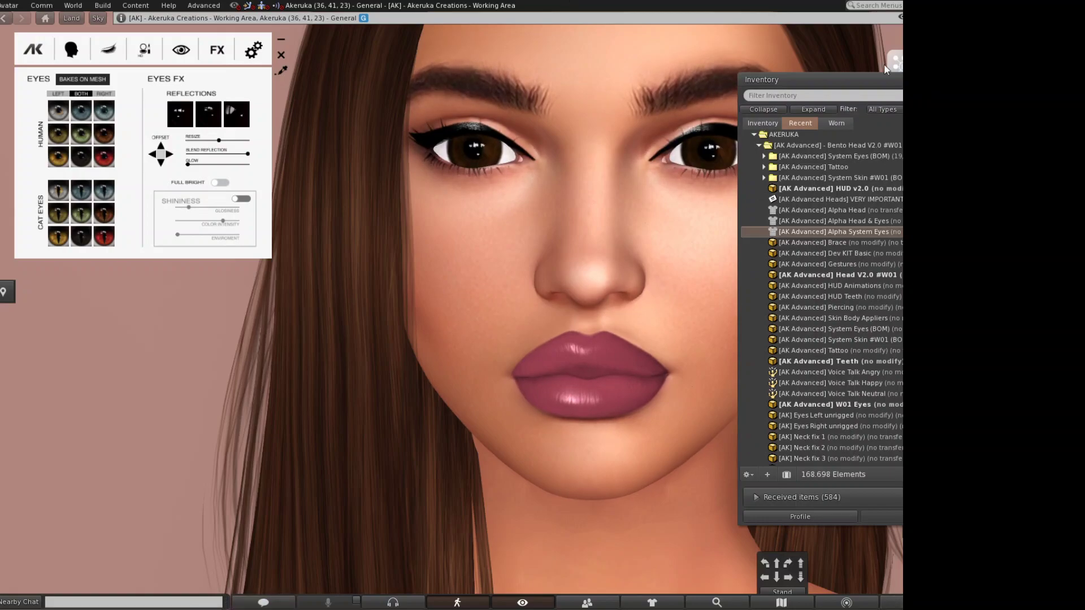
- Expand the [AK Advanced] System Eyes (BOM) folder and place the inventory beside the HUD eye options
{"action": "left_click_drag", "start_coordinate": [863, 80], "coordinate": [207, 122]}
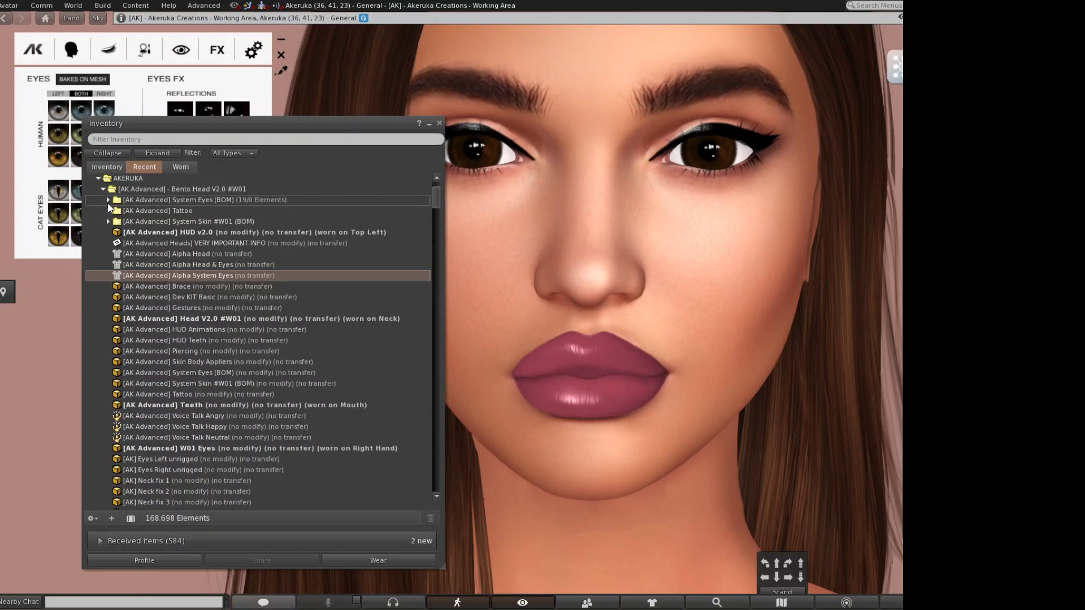
{"action": "left_click", "coordinate": [108, 201]}
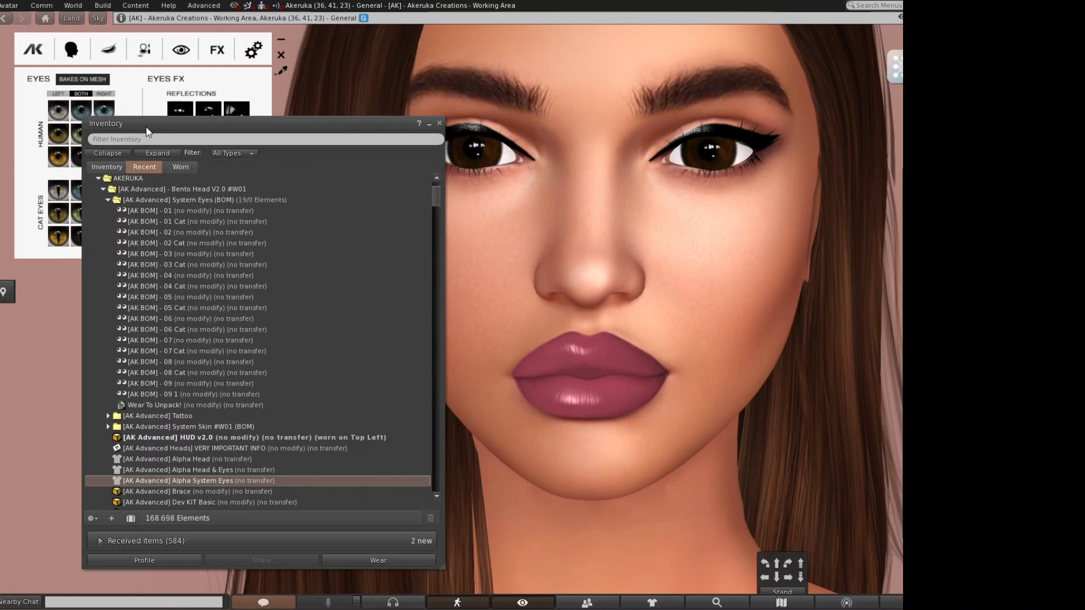
{"action": "left_click_drag", "start_coordinate": [106, 122], "coordinate": [368, 103]}
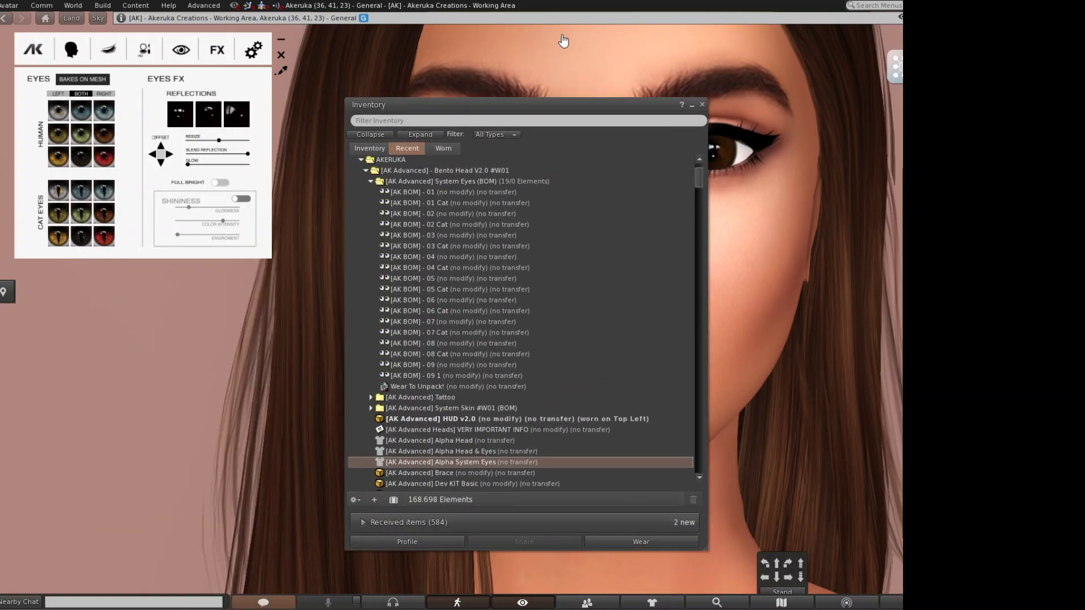
{"action": "scroll", "coordinate": [542, 85], "scroll_direction": "down", "scroll_amount": 3}
{"action": "left_click_drag", "start_coordinate": [532, 113], "coordinate": [475, 214]}
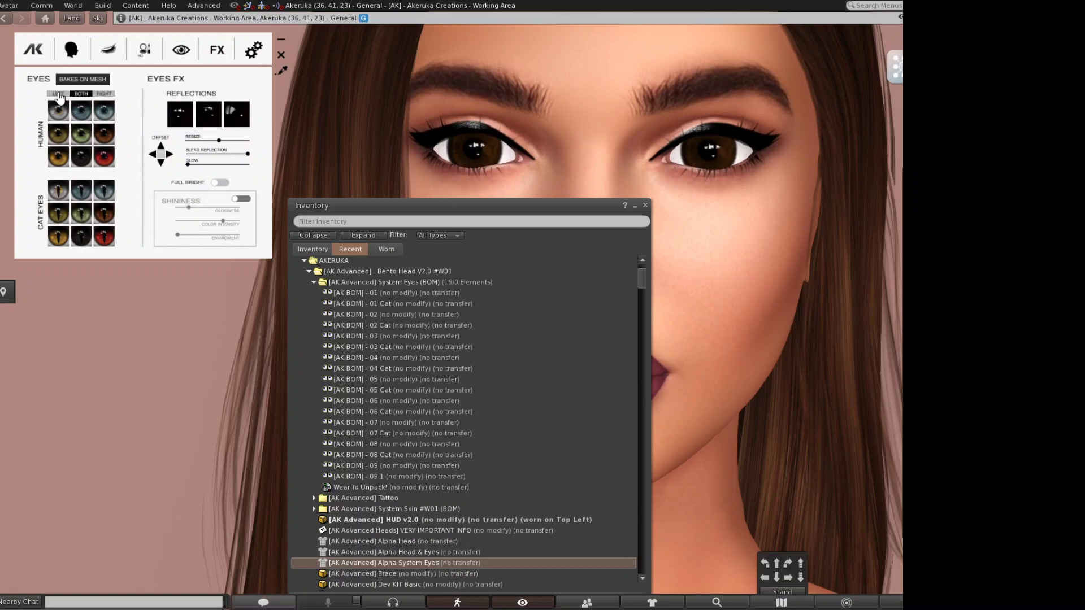
- Wear [AK BOM] - 04 eyes, changing the avatar's brown eyes to hazel green
{"action": "left_click", "coordinate": [388, 357]}
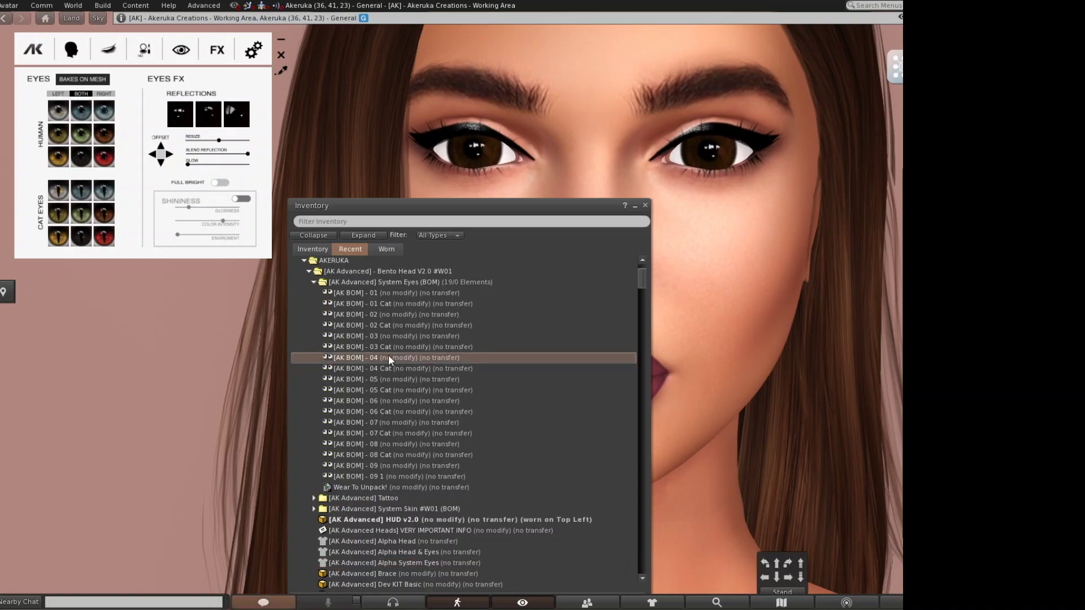
{"action": "double_click", "coordinate": [388, 355]}
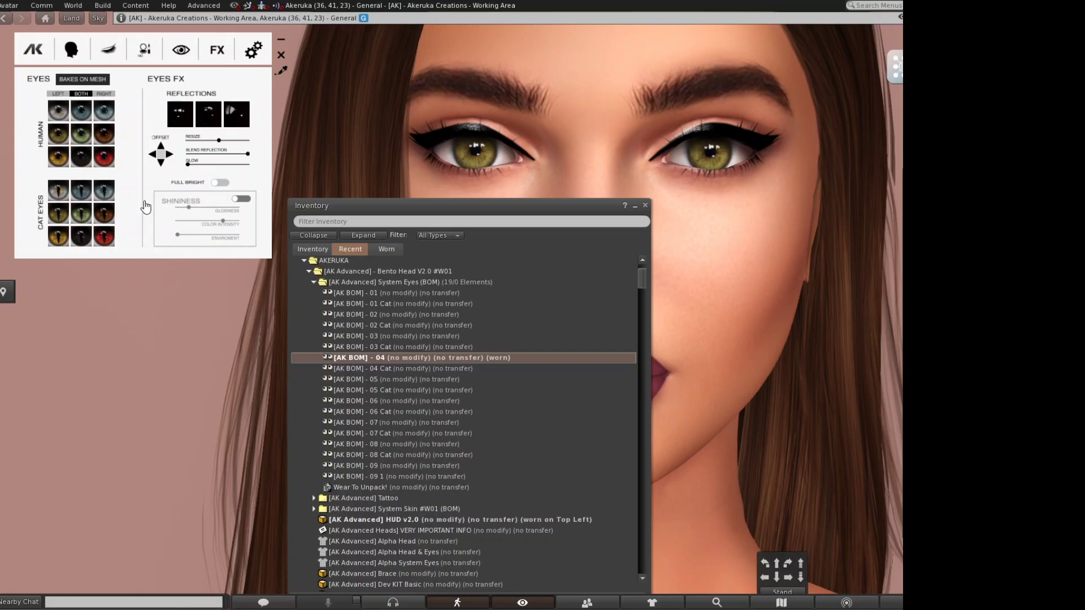
- Collapse System Eyes (BOM) and add [AK Advanced] Alpha System Eyes to the outfit, turning eyes red
{"action": "left_click", "coordinate": [314, 282]}
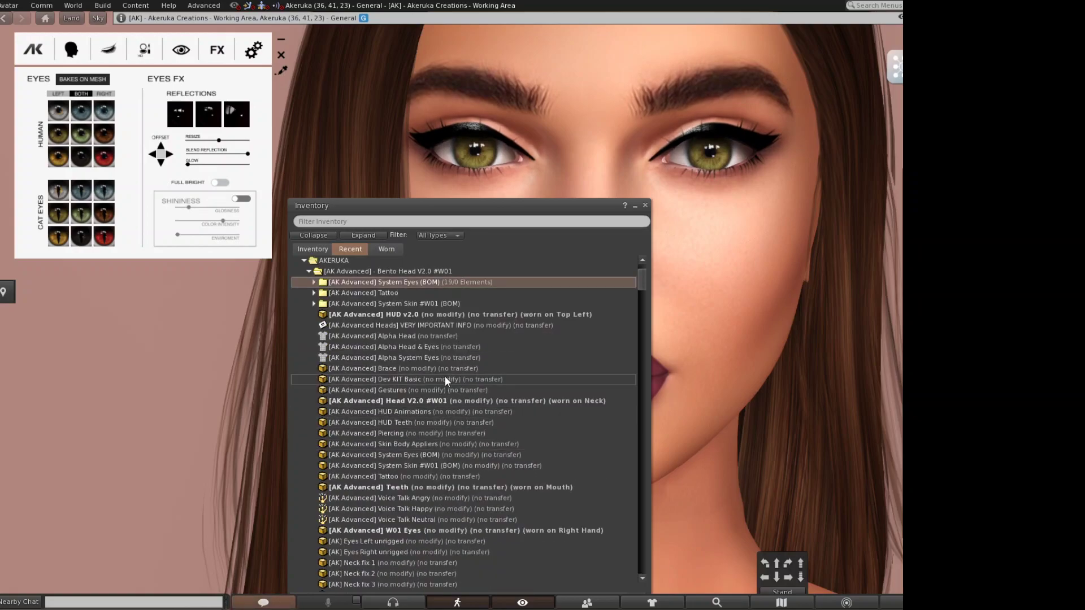
{"action": "right_click", "coordinate": [432, 357]}
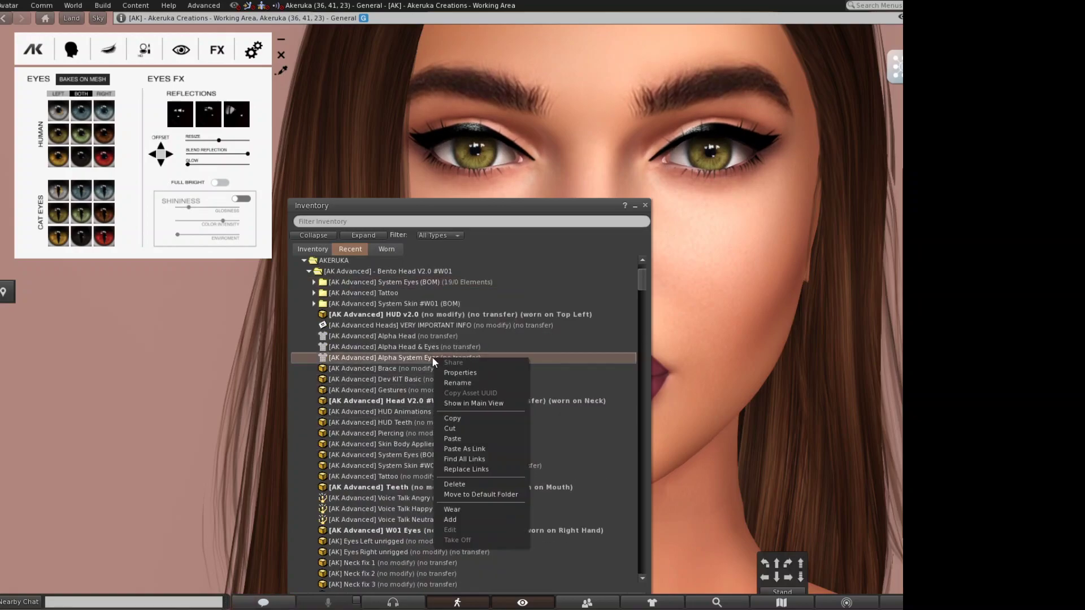
{"action": "left_click", "coordinate": [493, 520]}
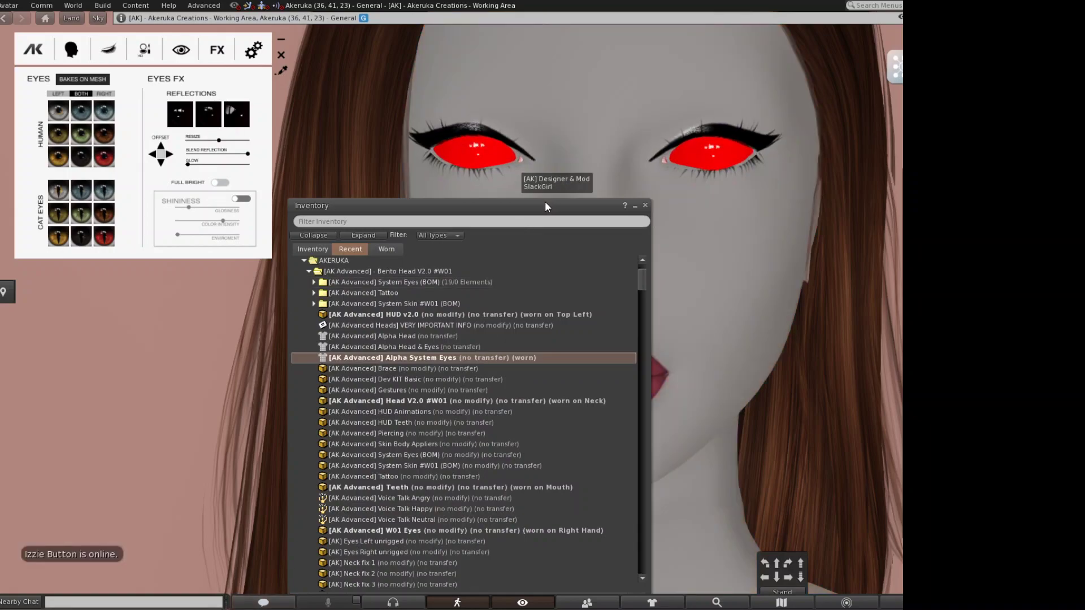
{"action": "left_click_drag", "start_coordinate": [547, 204], "coordinate": [759, 252]}
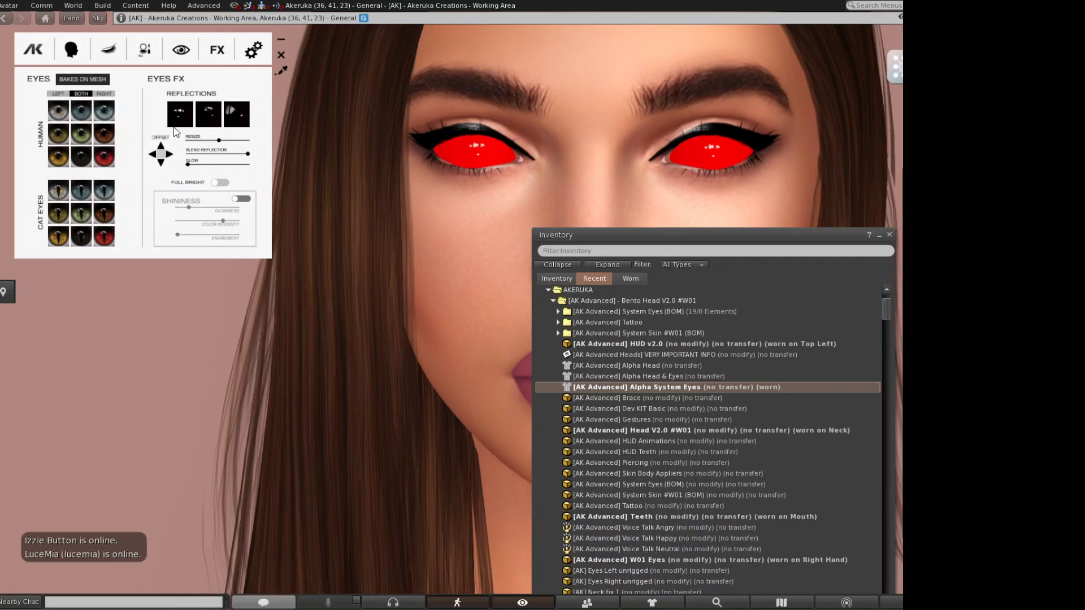
- Apply a hazel-green Human eye swatch from the HUD Eyes tab and move the inventory down
{"action": "left_click", "coordinate": [55, 141]}
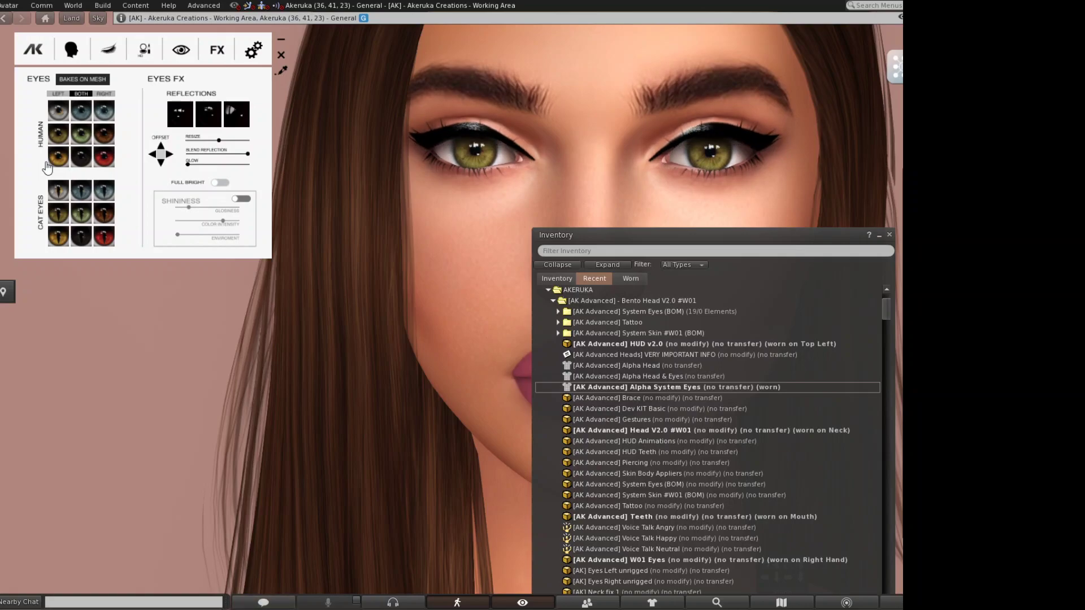
{"action": "left_click_drag", "start_coordinate": [630, 237], "coordinate": [236, 321]}
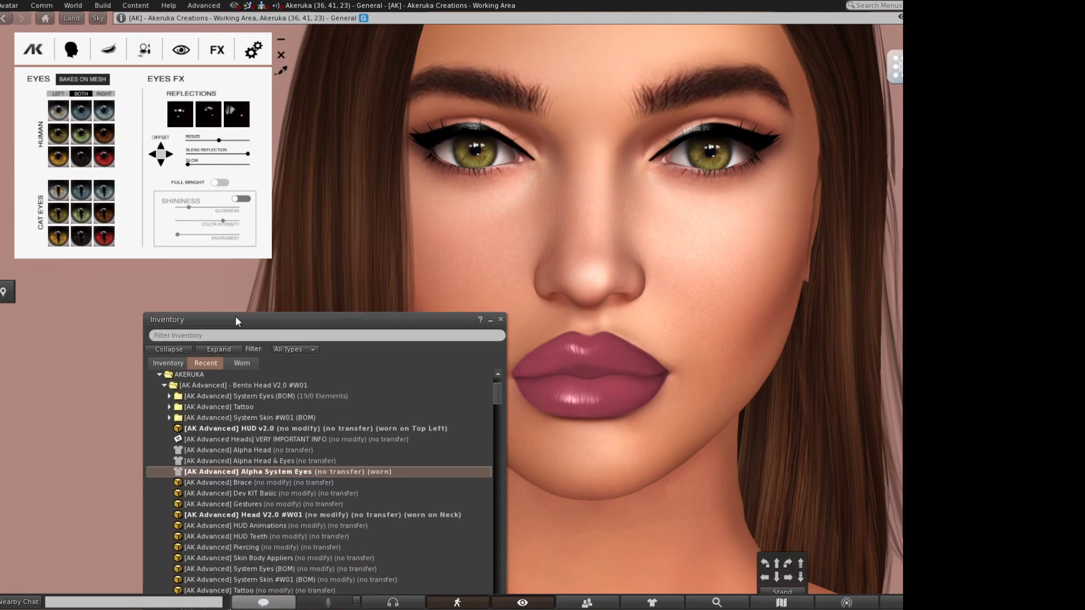
- Close the inventory, make the left eye dark and the right light blue, then both olive green
{"action": "left_click", "coordinate": [501, 321]}
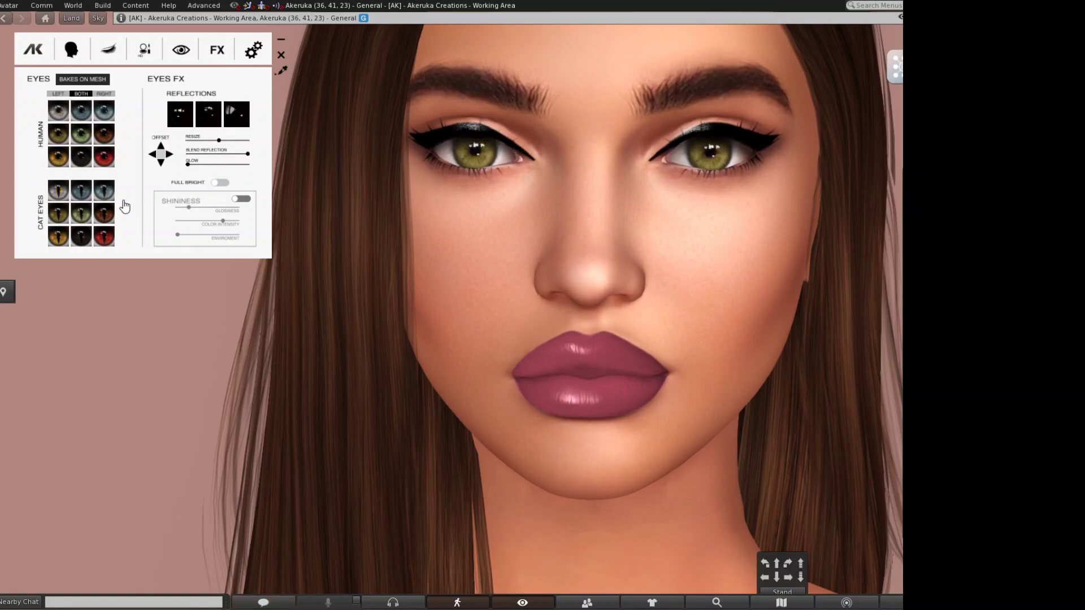
{"action": "left_click", "coordinate": [53, 97]}
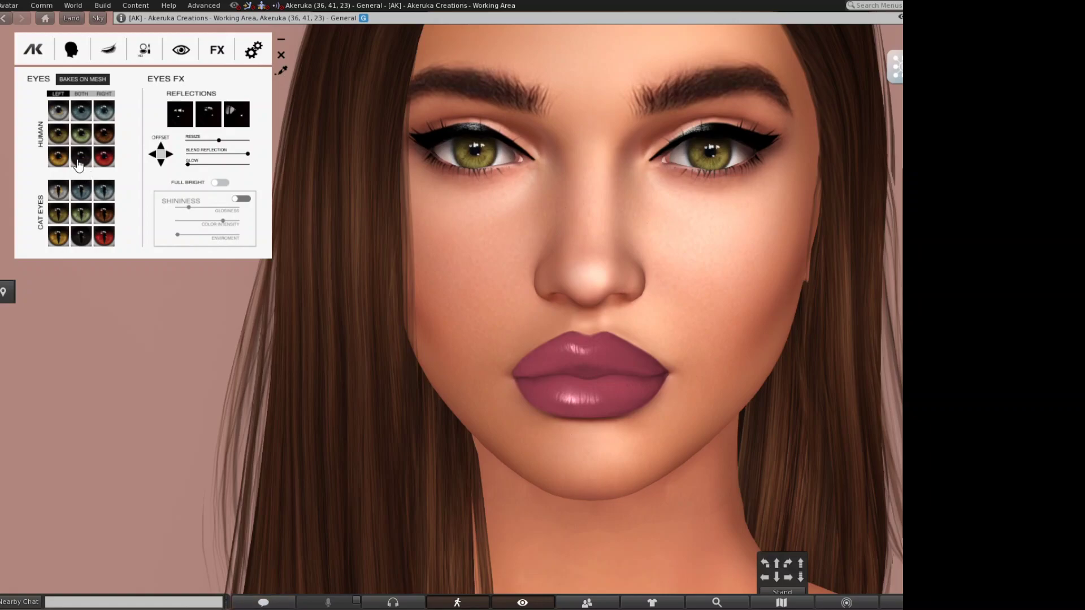
{"action": "left_click", "coordinate": [79, 164]}
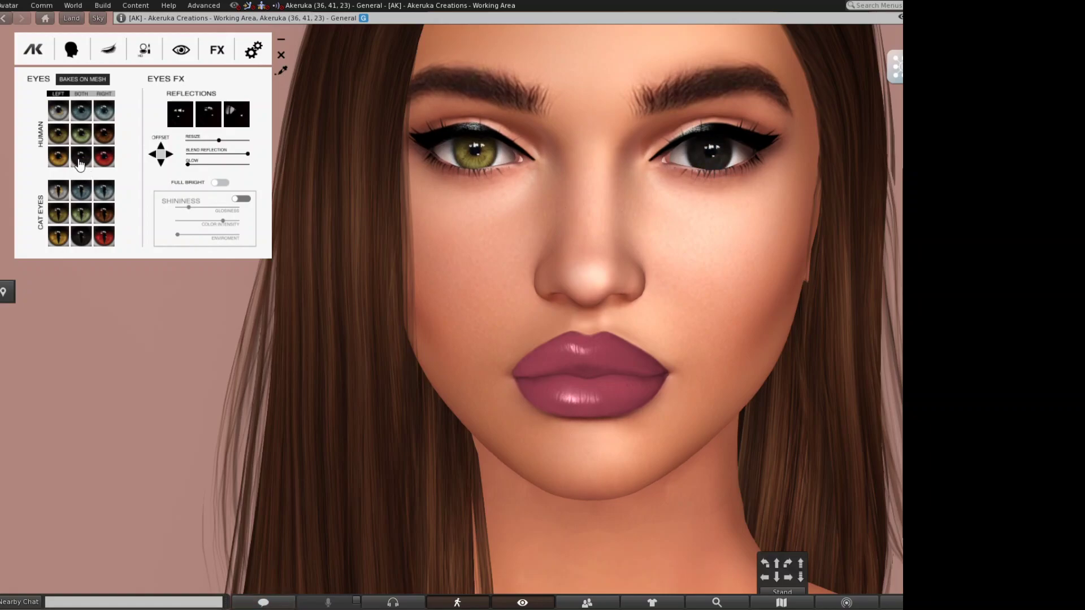
{"action": "left_click", "coordinate": [106, 94]}
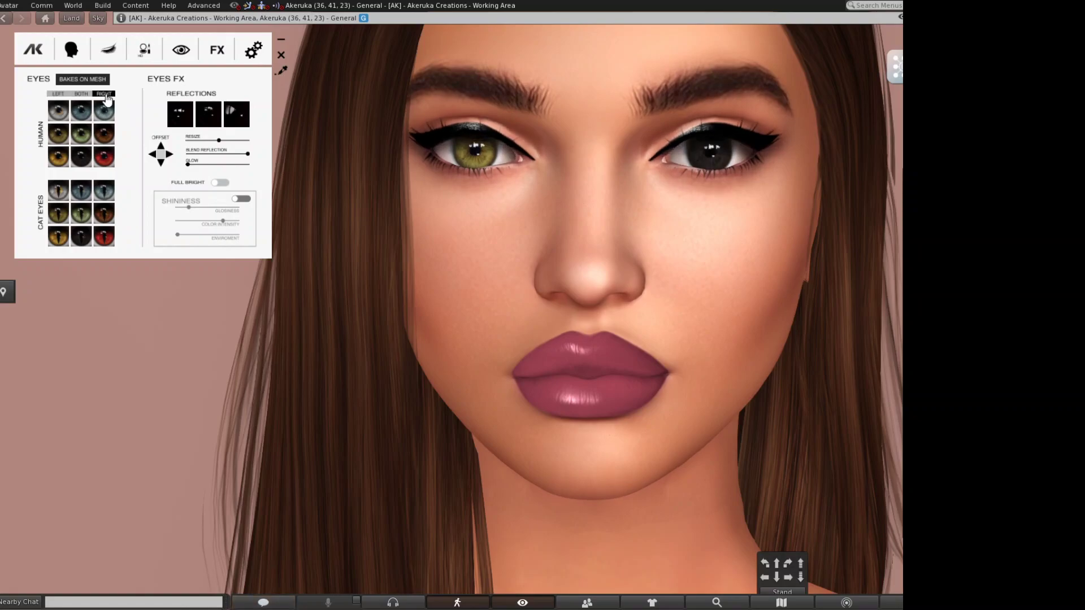
{"action": "left_click", "coordinate": [106, 114]}
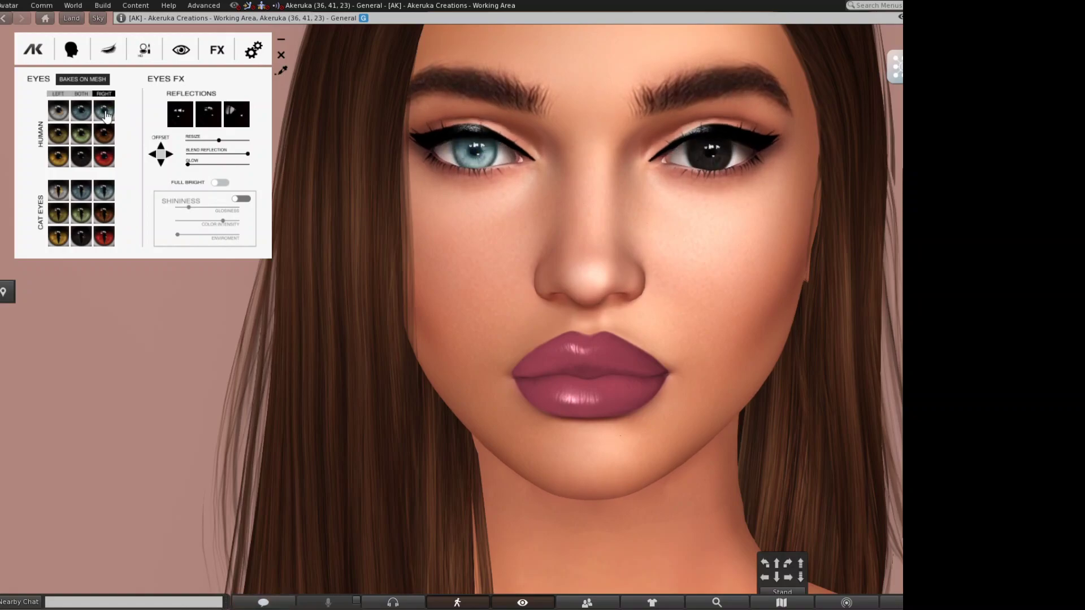
{"action": "left_click", "coordinate": [82, 95]}
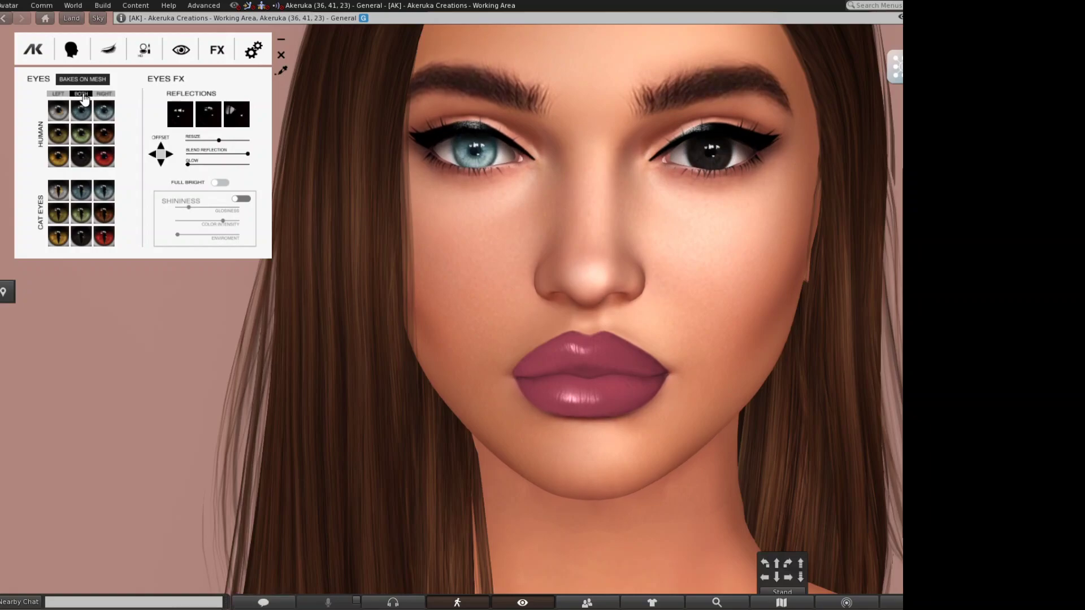
{"action": "left_click", "coordinate": [59, 137]}
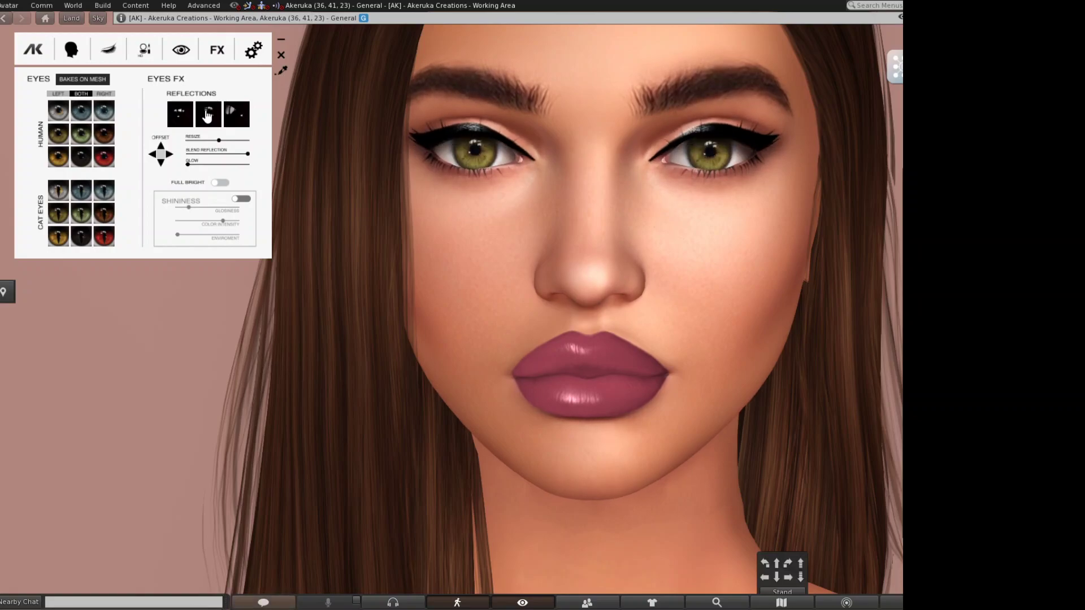
- Apply the third Reflections style with stronger Blend, lower Glow and larger Resize, then reopen inventory
{"action": "left_click", "coordinate": [236, 115]}
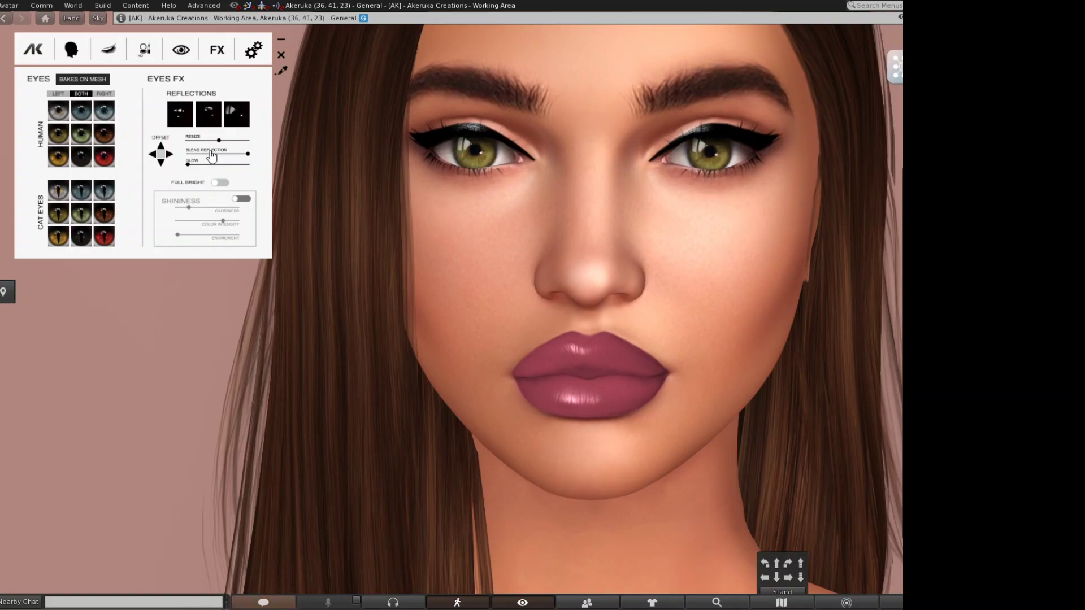
{"action": "mouse_move", "coordinate": [215, 156]}
{"action": "left_mouse_down"}
{"action": "mouse_move", "coordinate": [224, 158]}
{"action": "mouse_move", "coordinate": [212, 154]}
{"action": "left_mouse_up"}
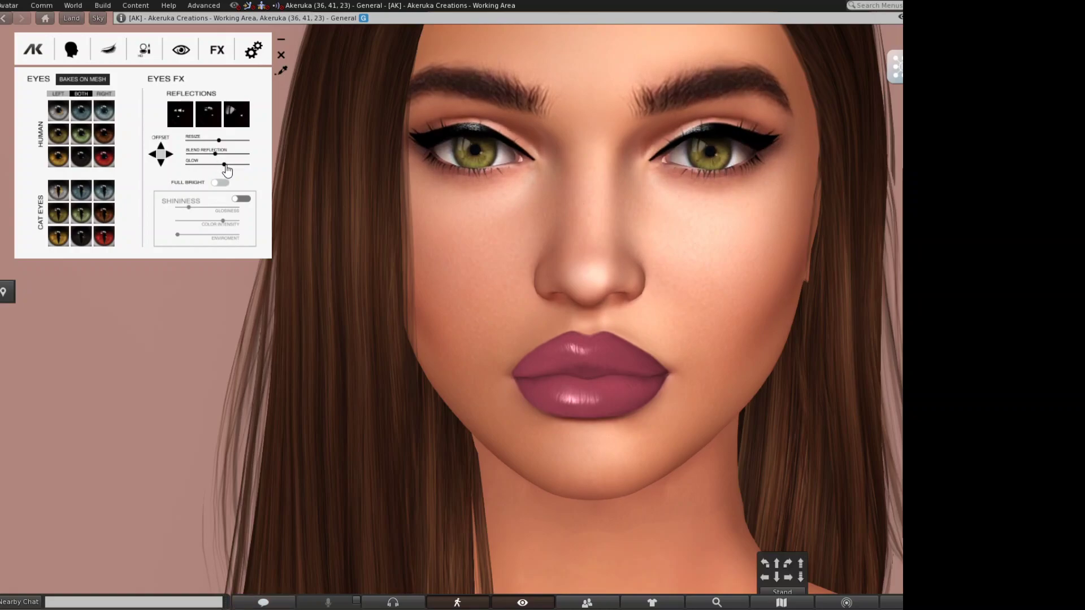
{"action": "left_click", "coordinate": [187, 164]}
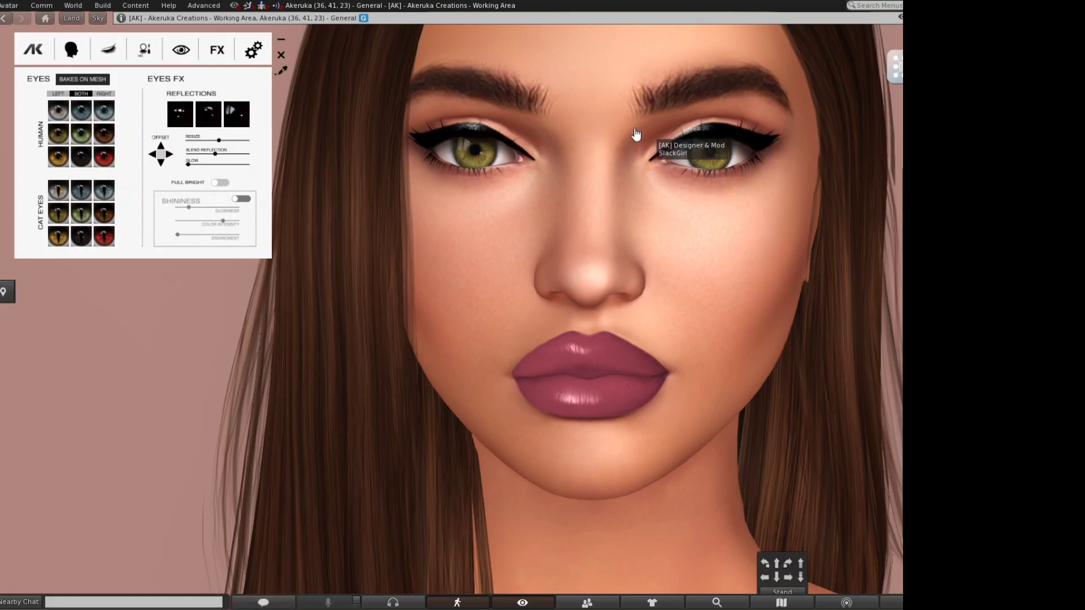
{"action": "left_click", "coordinate": [207, 144]}
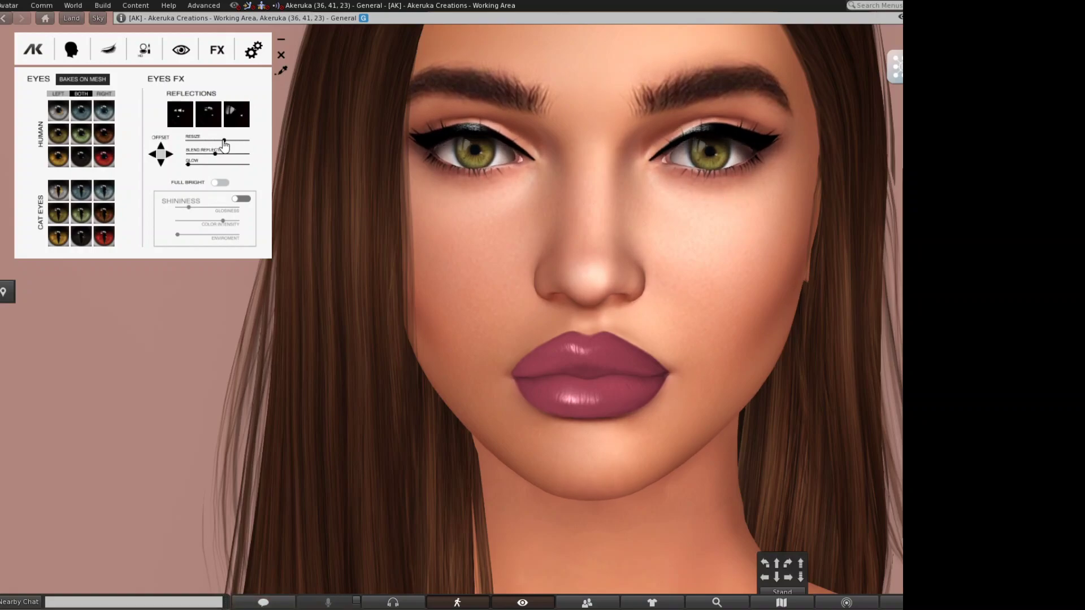
{"action": "left_click", "coordinate": [225, 141]}
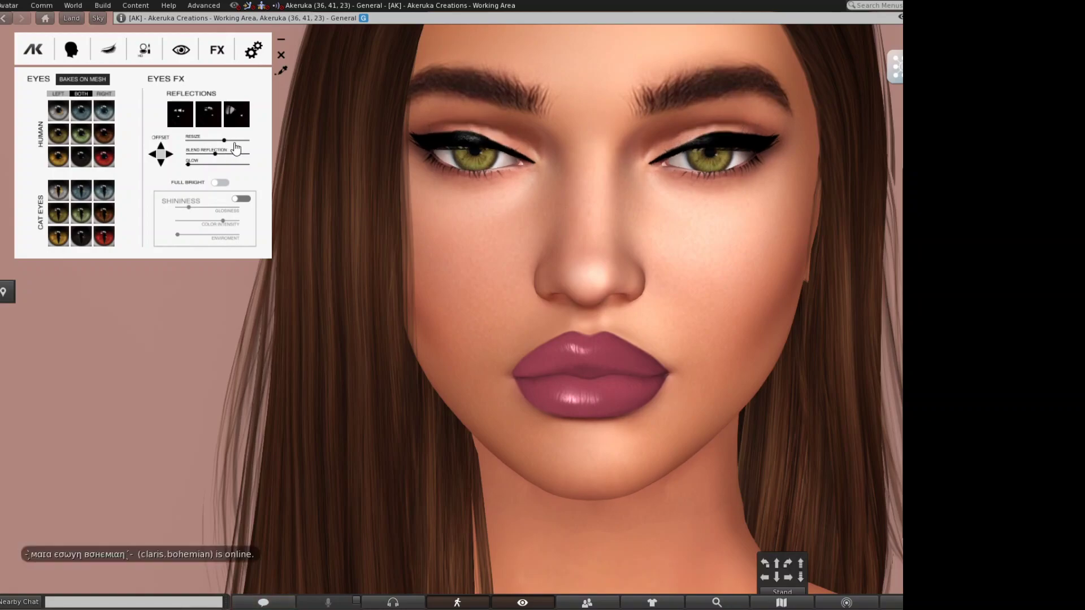
{"action": "mouse_move", "coordinate": [226, 142]}
{"action": "left_mouse_down"}
{"action": "mouse_move", "coordinate": [238, 141]}
{"action": "mouse_move", "coordinate": [214, 141]}
{"action": "left_mouse_up"}
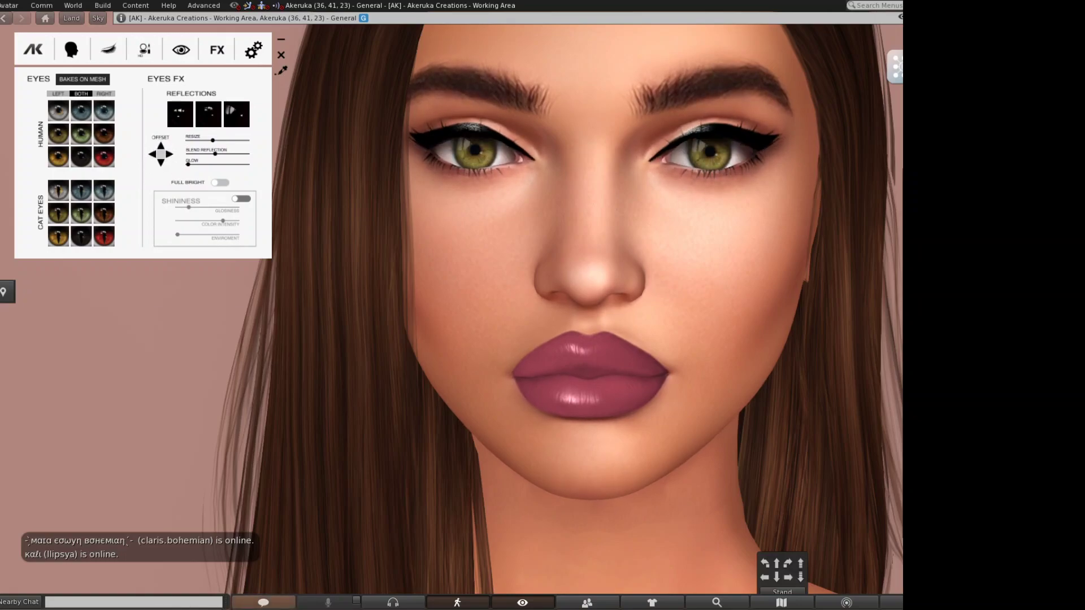
{"action": "key", "text": "ctrl+i"}
- Collapse AKERUKA and expand Textures > EYES > BOM EYES UPDATED > ::SG:: Foco in the inventory
{"action": "left_click_drag", "start_coordinate": [351, 318], "coordinate": [996, 106]}
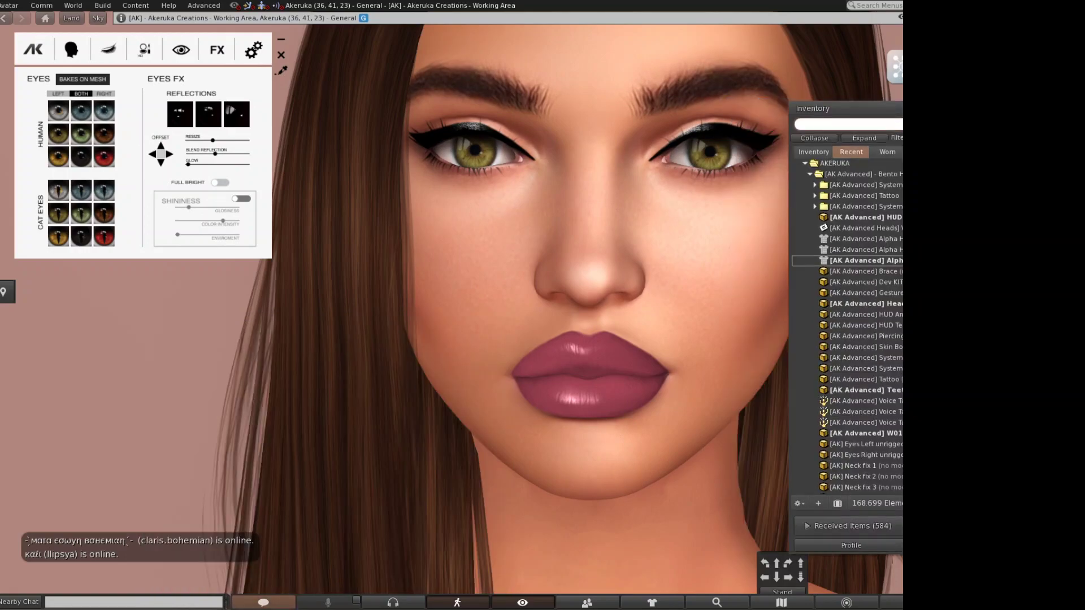
{"action": "left_click_drag", "start_coordinate": [831, 108], "coordinate": [897, 125]}
{"action": "left_click", "coordinate": [880, 169]}
{"action": "left_click", "coordinate": [876, 192]}
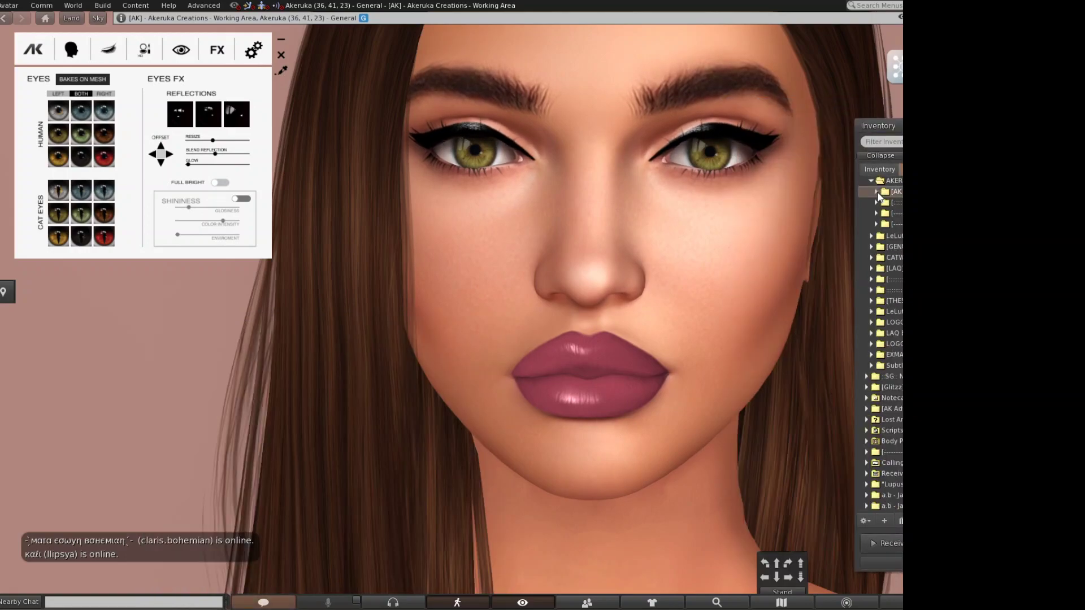
{"action": "left_click", "coordinate": [871, 181]}
{"action": "left_click_drag", "start_coordinate": [881, 125], "coordinate": [781, 125]}
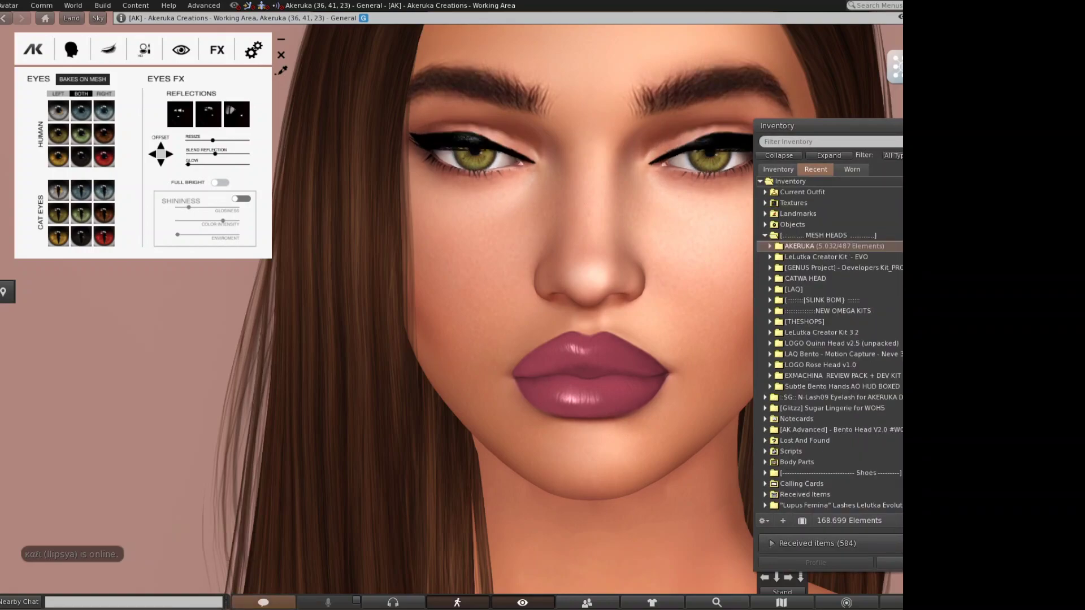
{"action": "left_click", "coordinate": [765, 203]}
{"action": "left_click", "coordinate": [770, 224]}
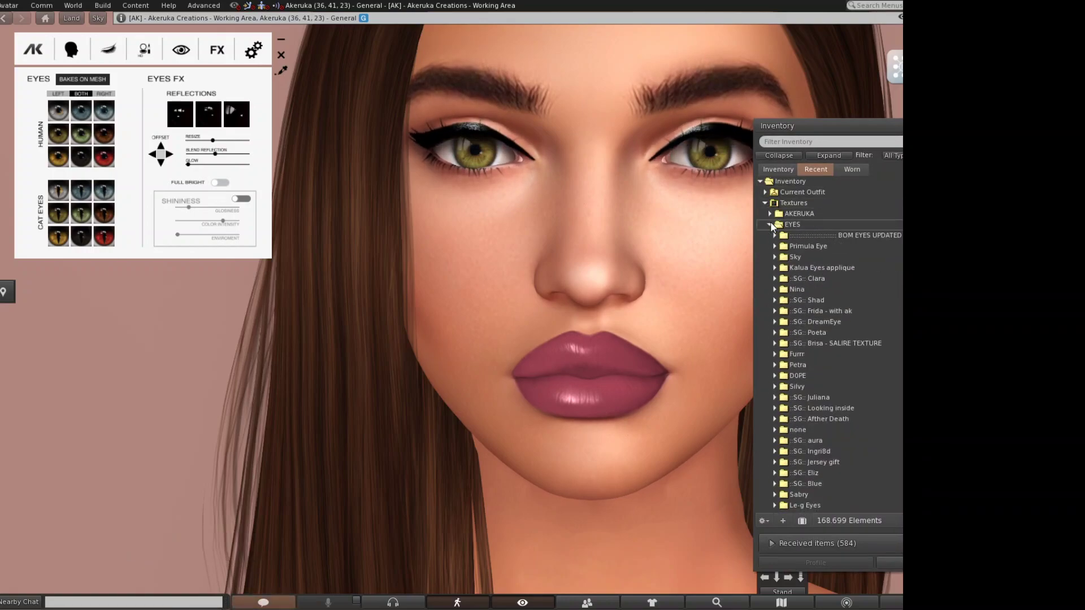
{"action": "left_click", "coordinate": [775, 235]}
{"action": "left_click", "coordinate": [779, 247]}
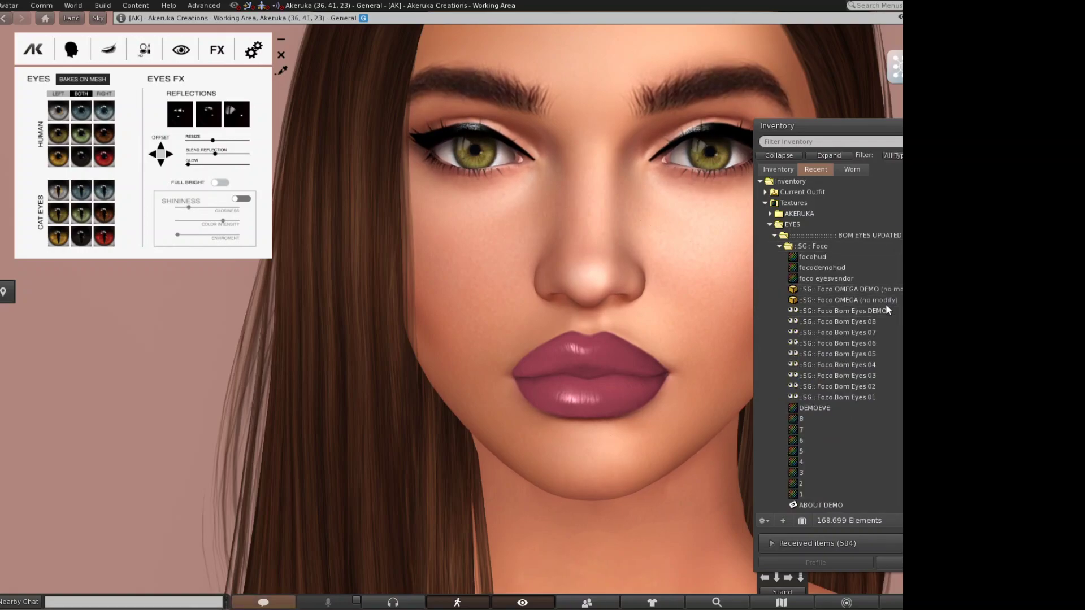
- Under AKERUKA > [AK Advanced], take off the Alpha System Eyes, leaving green system-layer eyes
{"action": "left_click", "coordinate": [766, 203]}
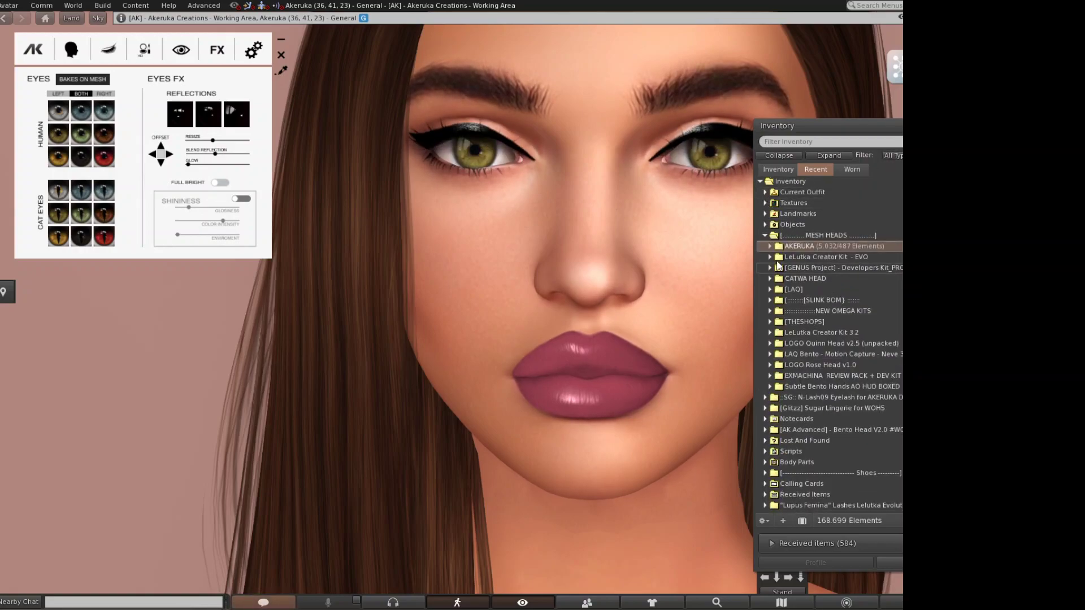
{"action": "left_click_drag", "start_coordinate": [805, 131], "coordinate": [902, 123]}
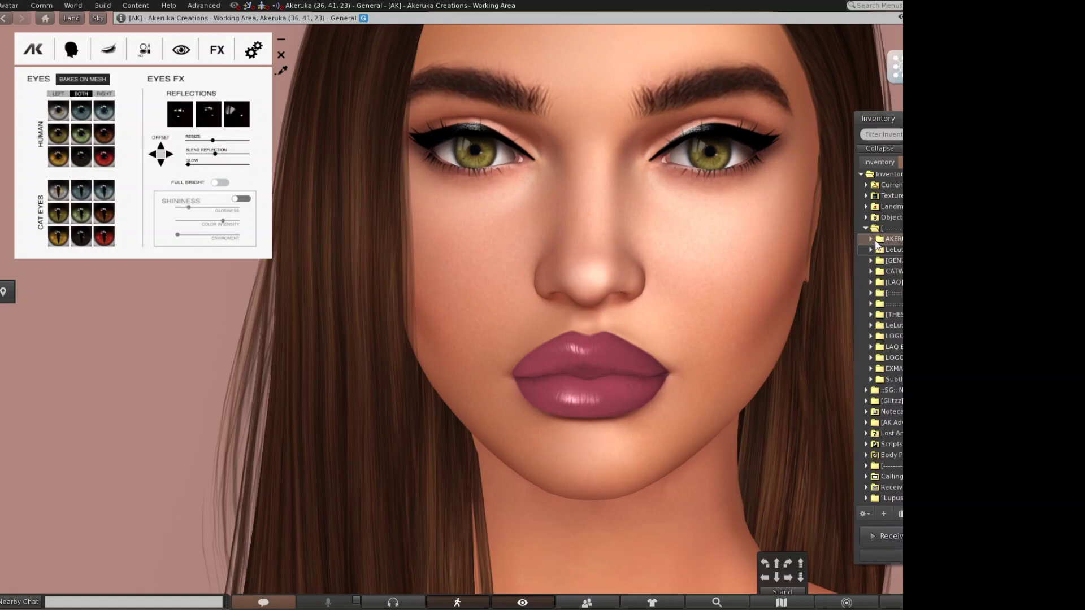
{"action": "left_click", "coordinate": [871, 239]}
{"action": "left_click", "coordinate": [875, 250]}
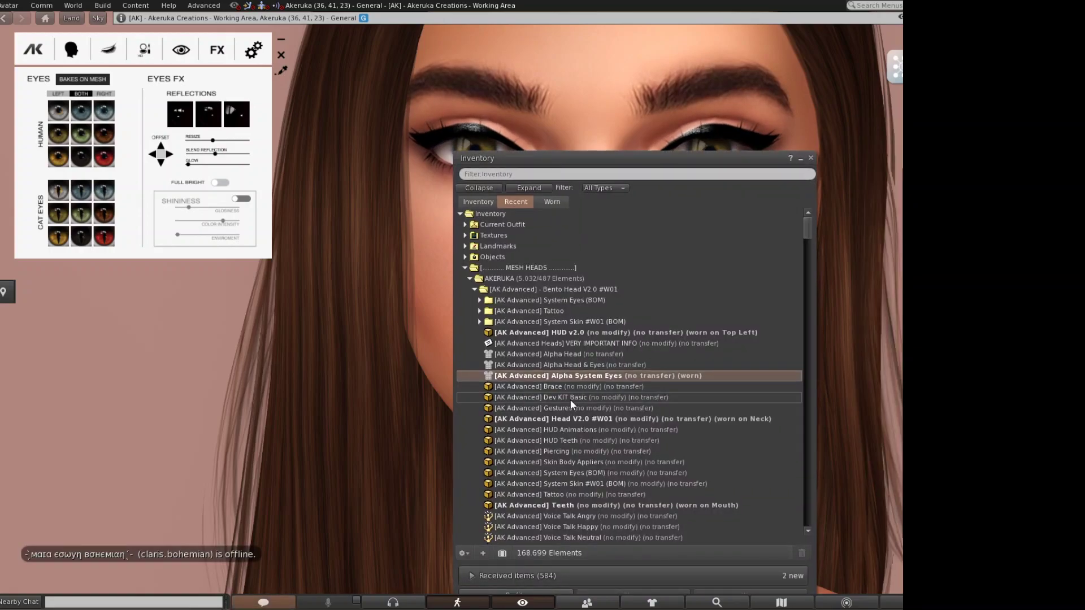
{"action": "right_click", "coordinate": [578, 375]}
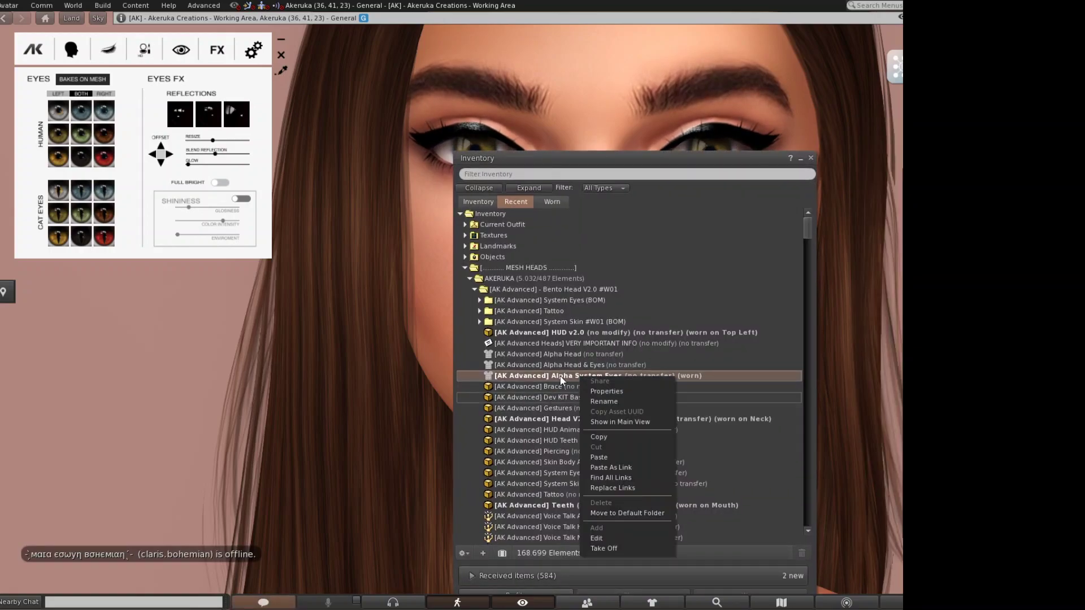
{"action": "left_click", "coordinate": [612, 548]}
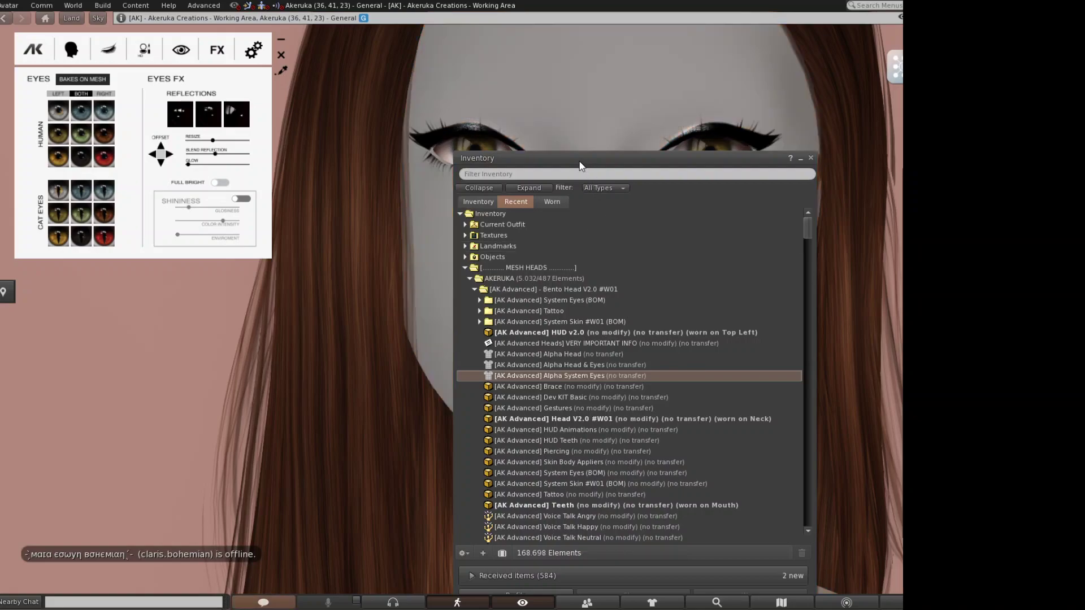
{"action": "left_click_drag", "start_coordinate": [595, 161], "coordinate": [972, 117]}
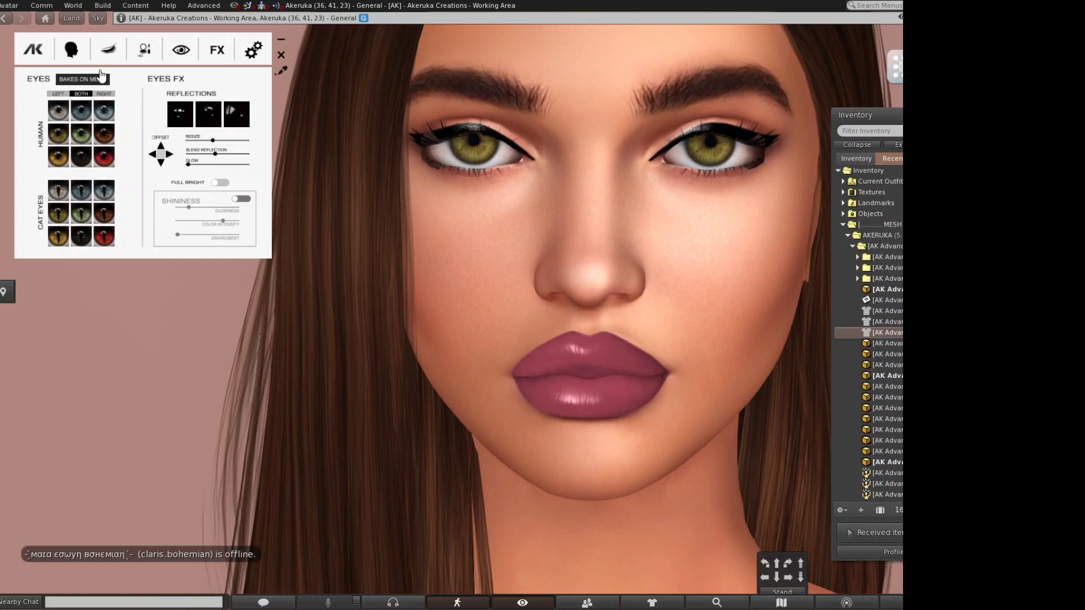
- Switch the HUD eyes to BAKES ON MESH and bring the inventory's Textures folder to the left
{"action": "left_click", "coordinate": [83, 86]}
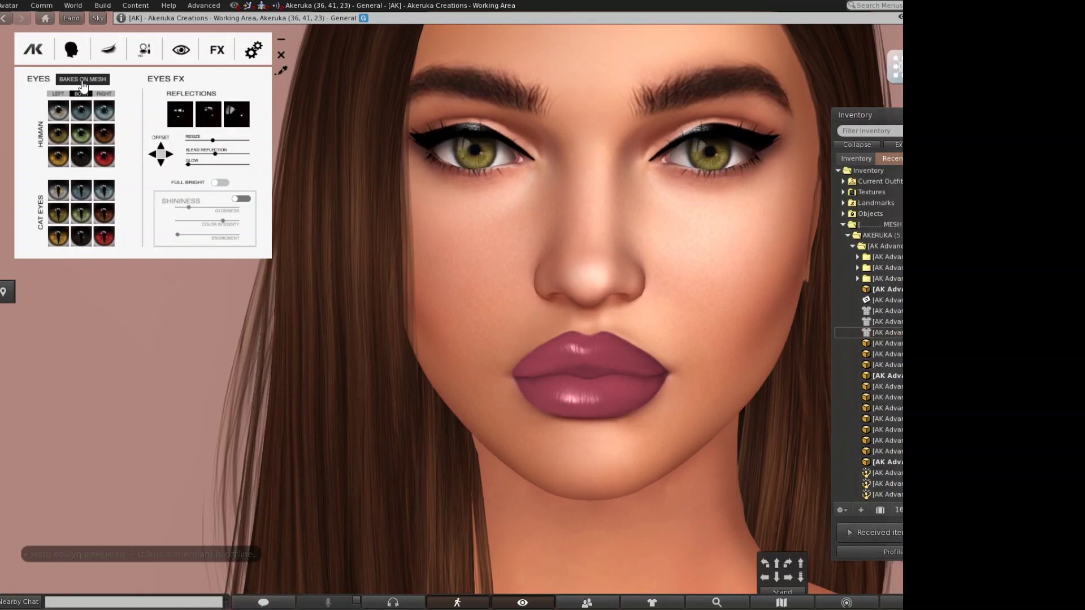
{"action": "double_click", "coordinate": [863, 193]}
{"action": "left_click_drag", "start_coordinate": [865, 118], "coordinate": [99, 115]}
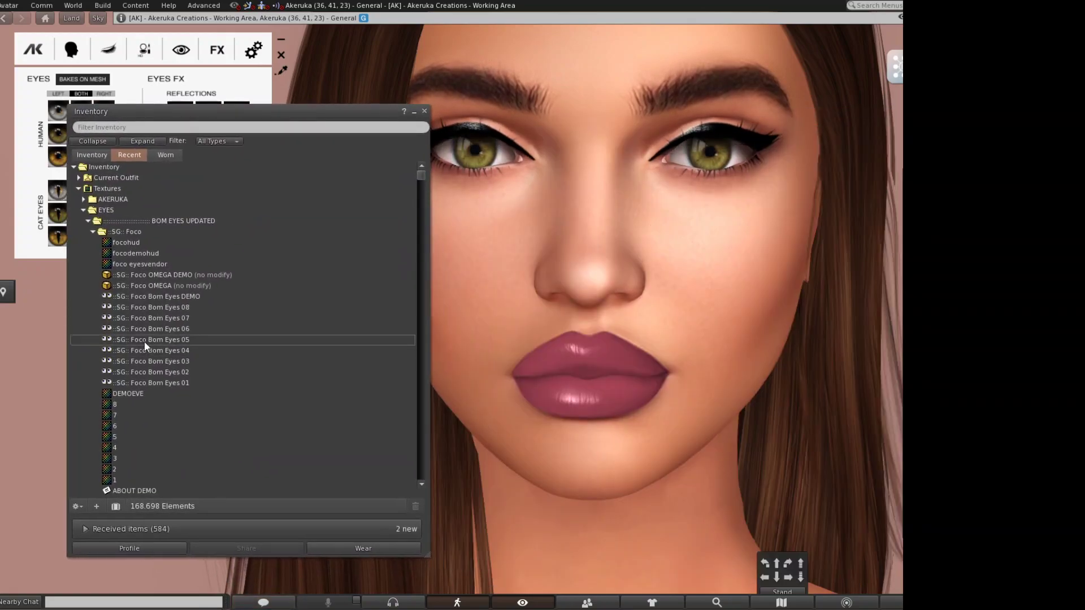
- Wear :SG: Foco Bom Eyes 02 and preview eye texture 2
{"action": "left_click", "coordinate": [143, 371]}
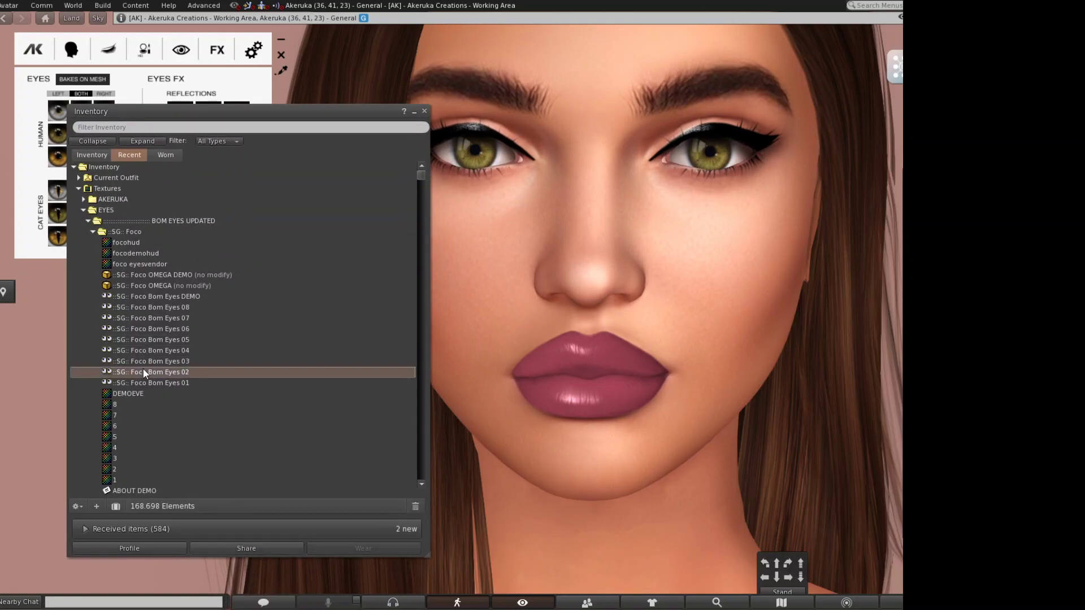
{"action": "double_click", "coordinate": [144, 372]}
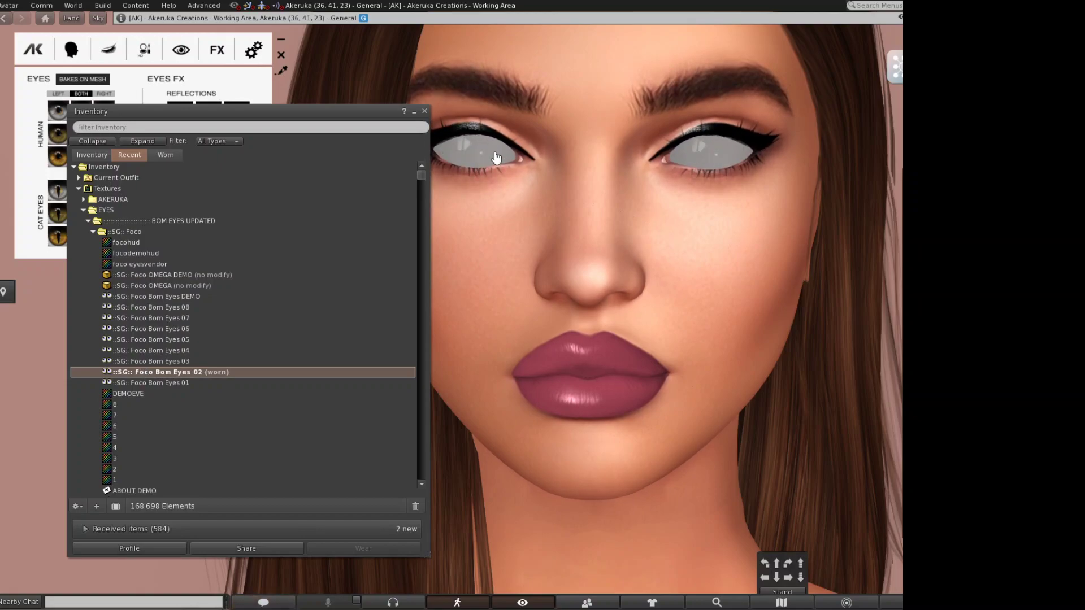
{"action": "double_click", "coordinate": [198, 469]}
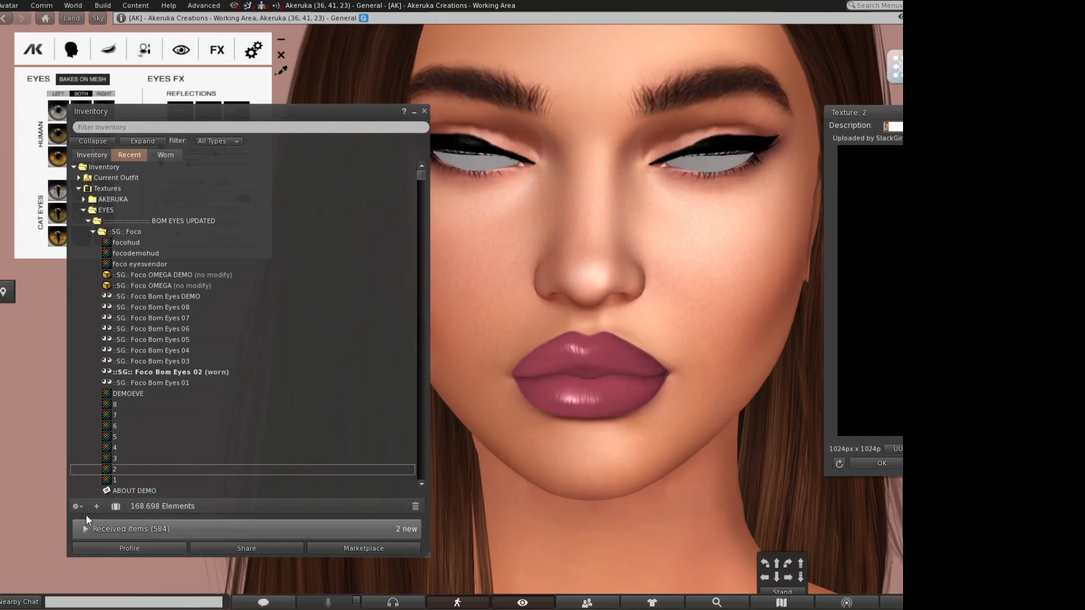
- Preview eye textures 1, 3 and 7, then close all three previews with Ctrl+W
{"action": "double_click", "coordinate": [123, 479]}
{"action": "double_click", "coordinate": [124, 459]}
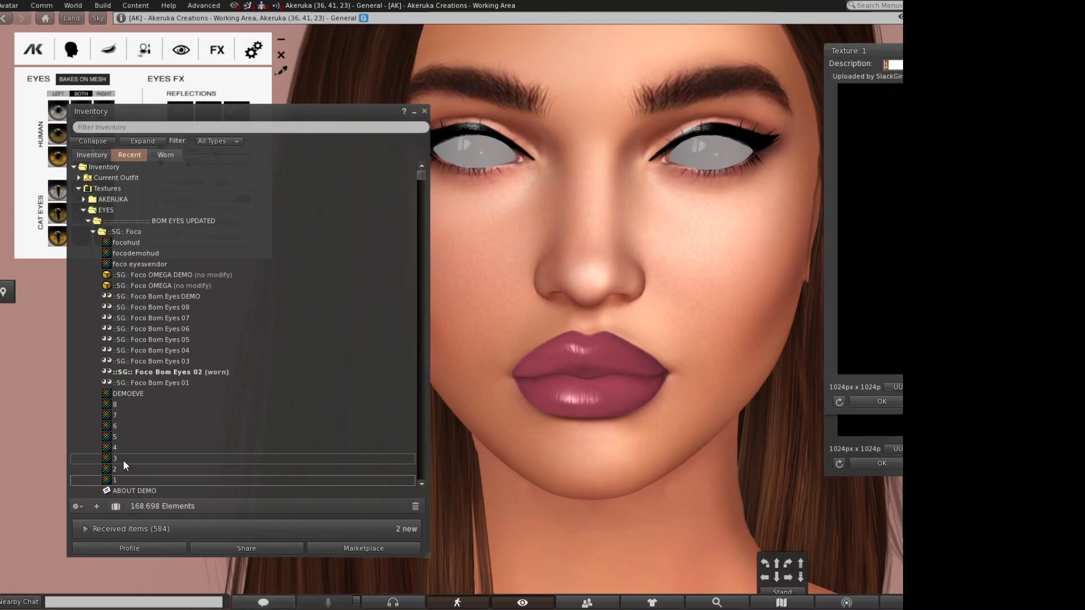
{"action": "double_click", "coordinate": [134, 414]}
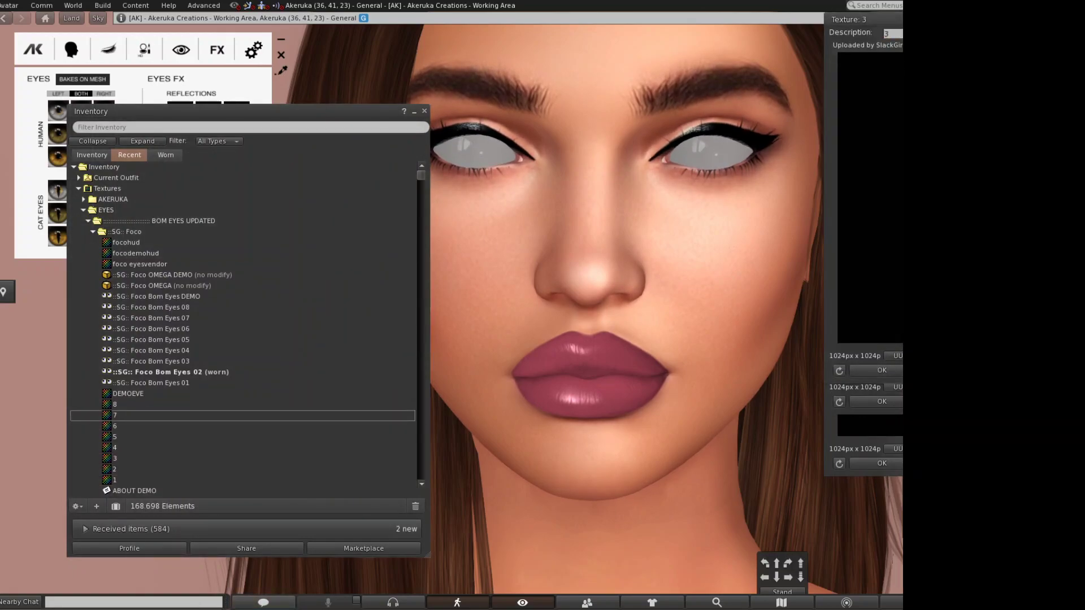
{"action": "key", "text": "ctrl+w"}
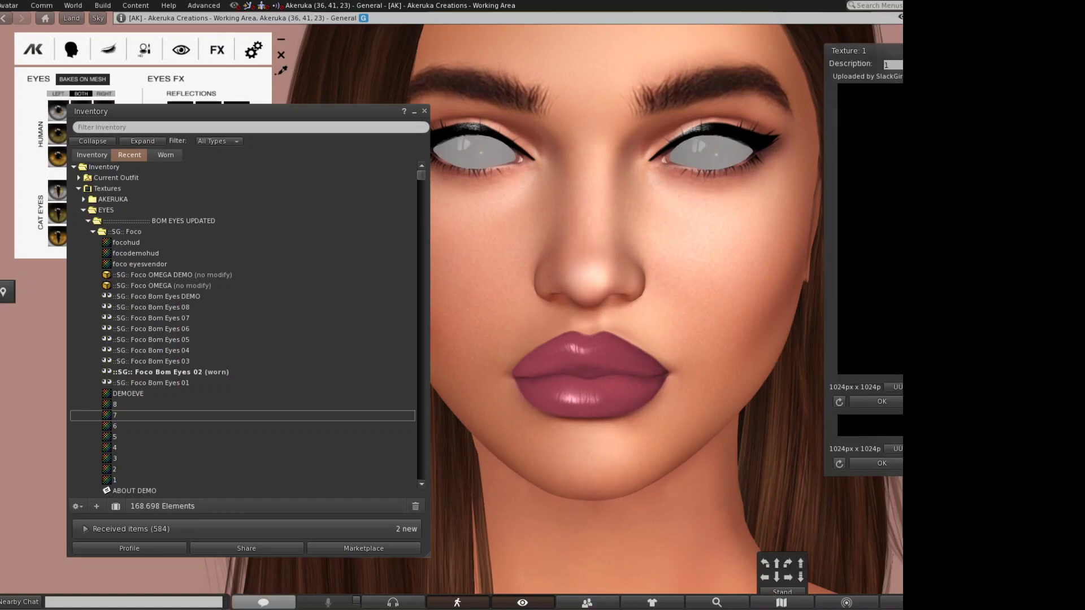
{"action": "key", "text": "ctrl+w"}
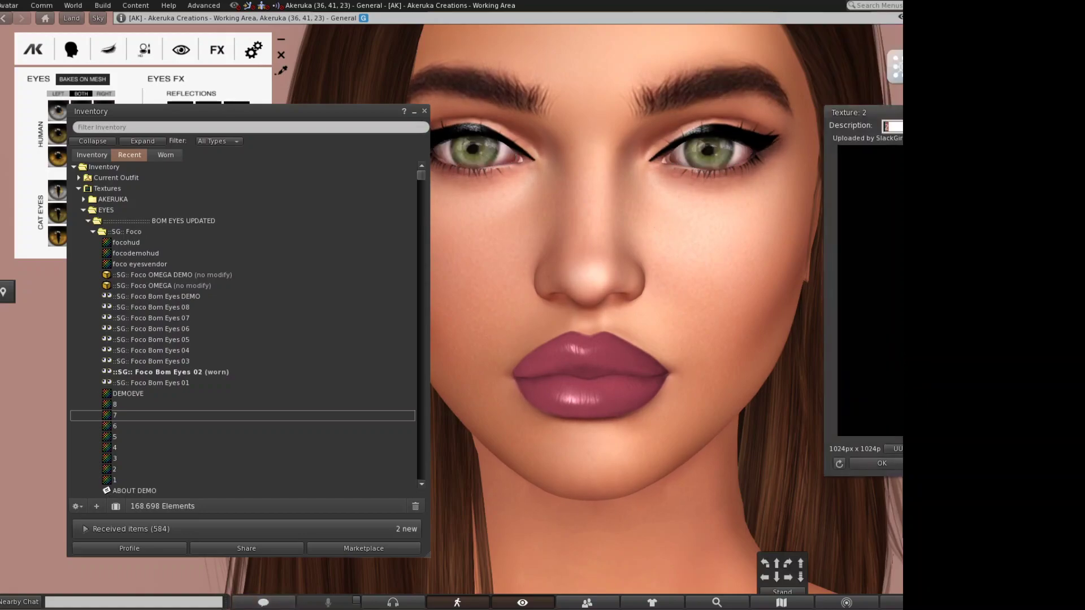
{"action": "key", "text": "ctrl+w"}
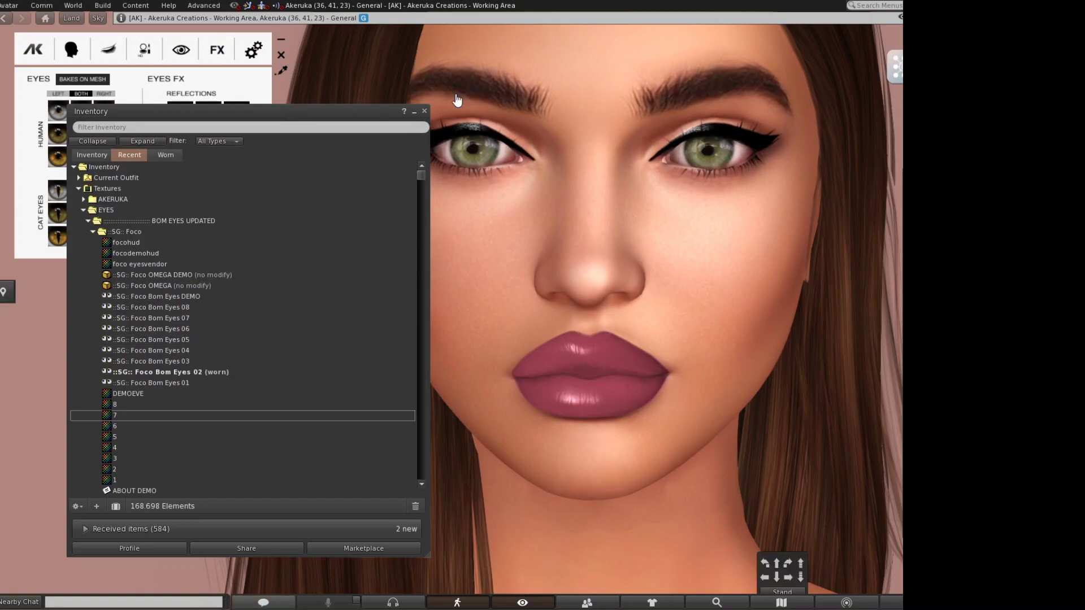
- Wear Foco Bom Eyes 01 in place of 02 for hazel eyes and close the inventory
{"action": "left_click", "coordinate": [150, 384]}
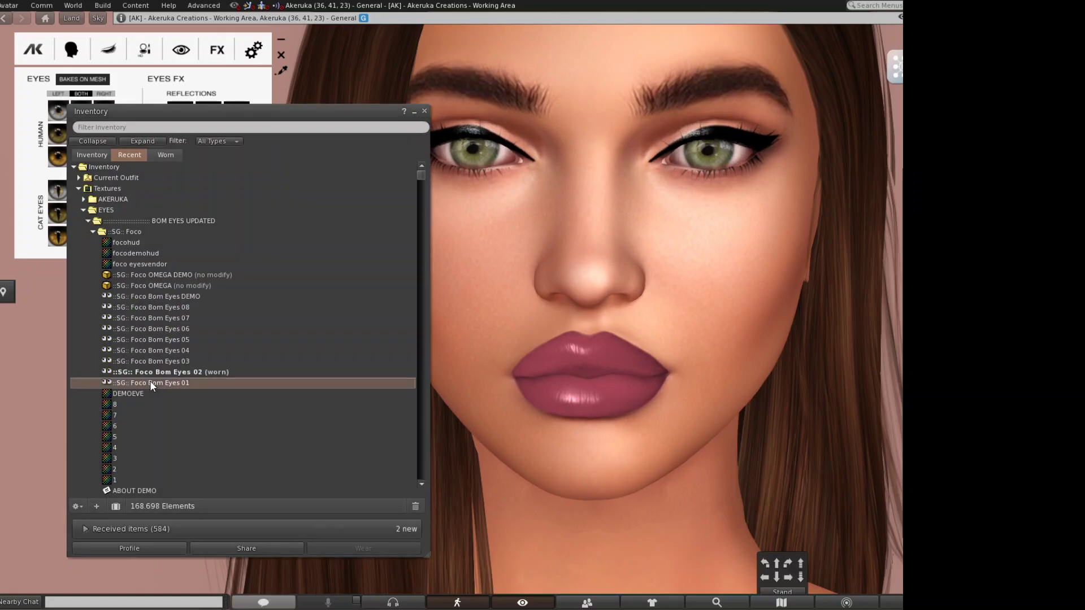
{"action": "double_click", "coordinate": [151, 383]}
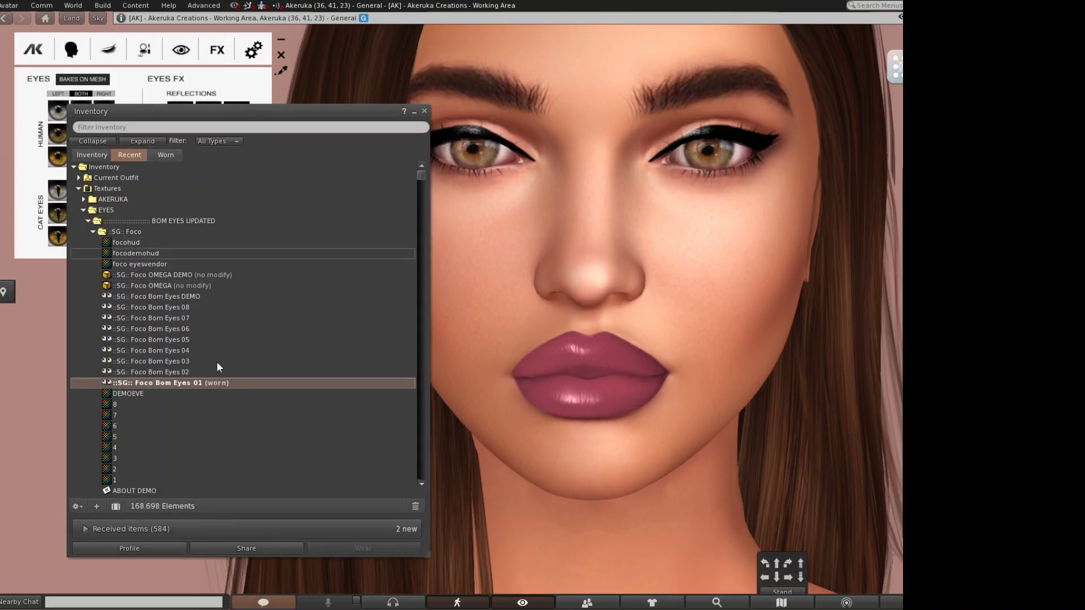
{"action": "left_click", "coordinate": [424, 111]}
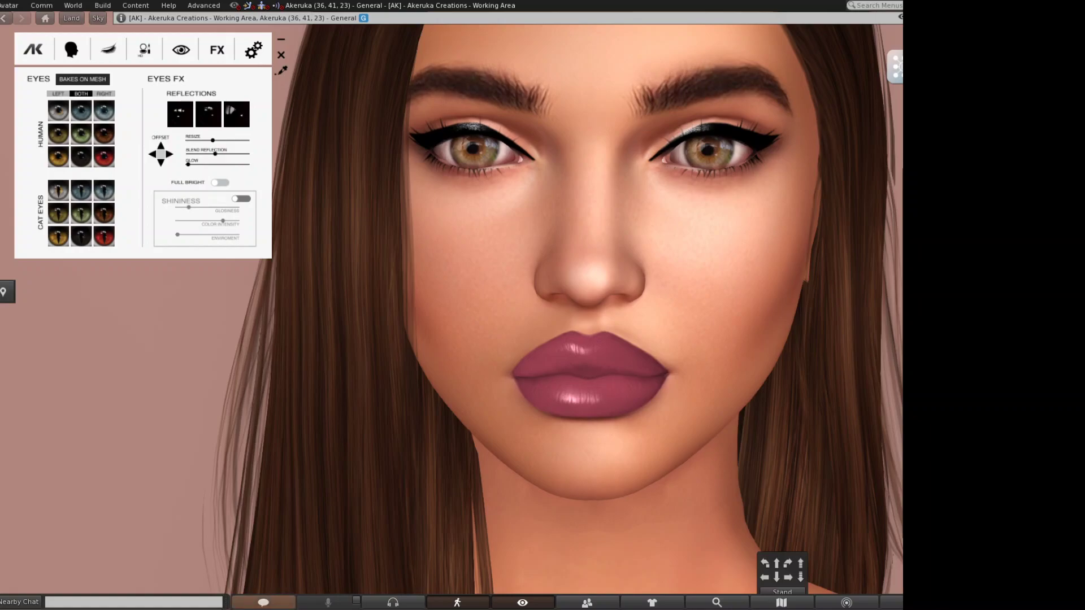
- Adjust the Reflections Resize slider on the AK HUD FX tab to enlarge the eye reflection
{"action": "left_click", "coordinate": [204, 141]}
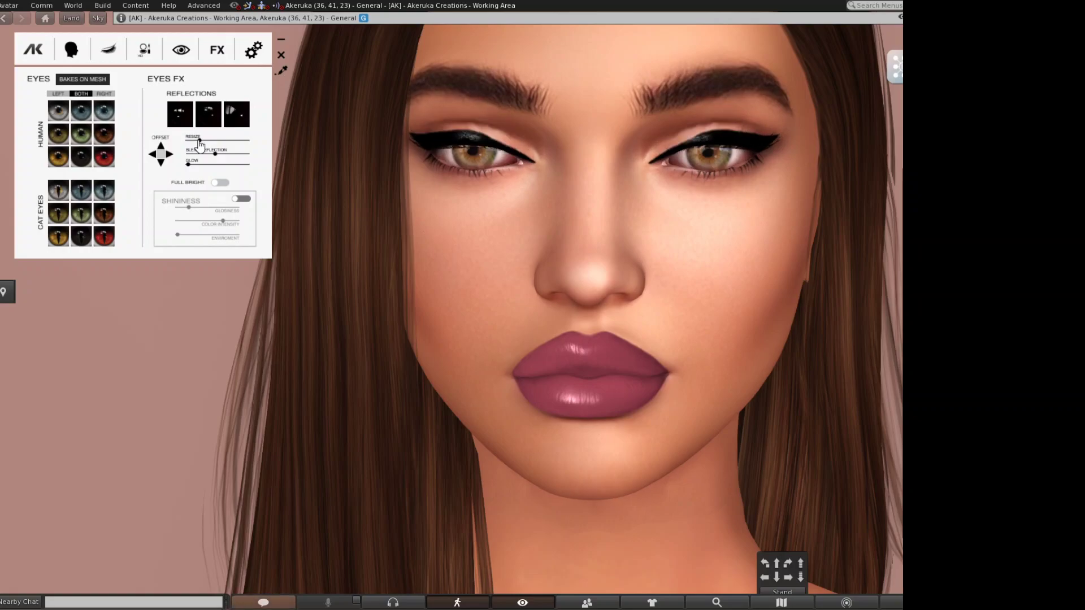
{"action": "left_click_drag", "start_coordinate": [200, 146], "coordinate": [208, 146]}
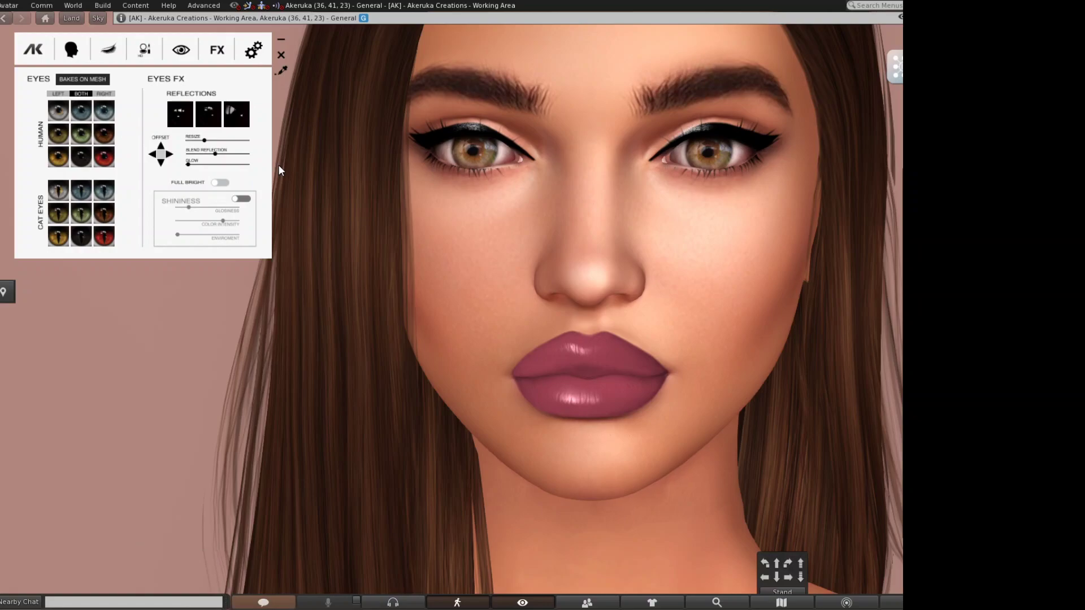
- Toggle Full Bright, enable eye Shininess, raise Glossiness and lower Color Intensity
{"action": "left_click", "coordinate": [221, 183]}
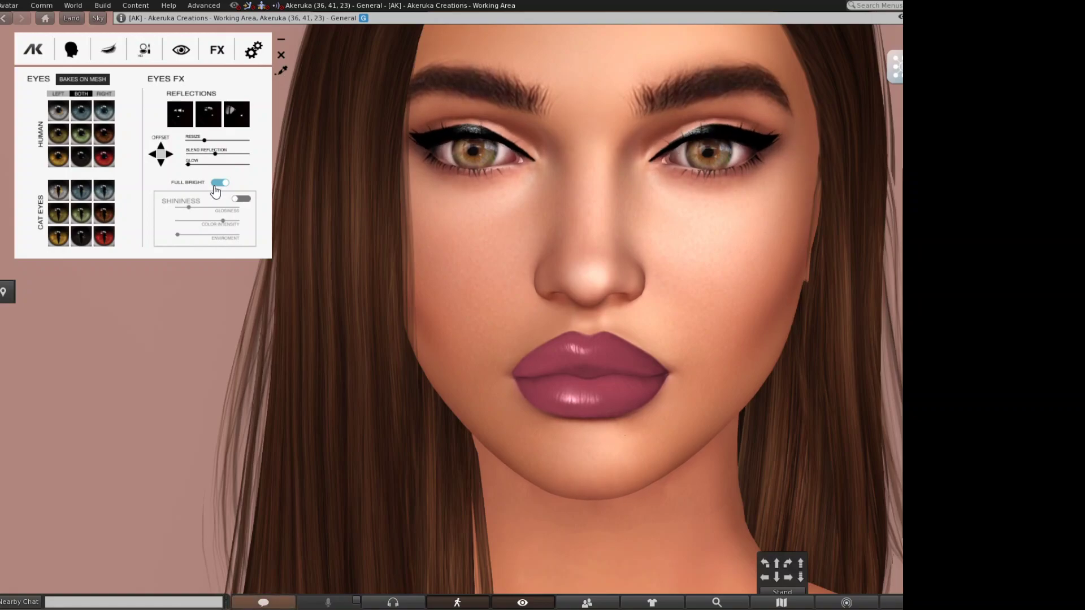
{"action": "left_click", "coordinate": [247, 199]}
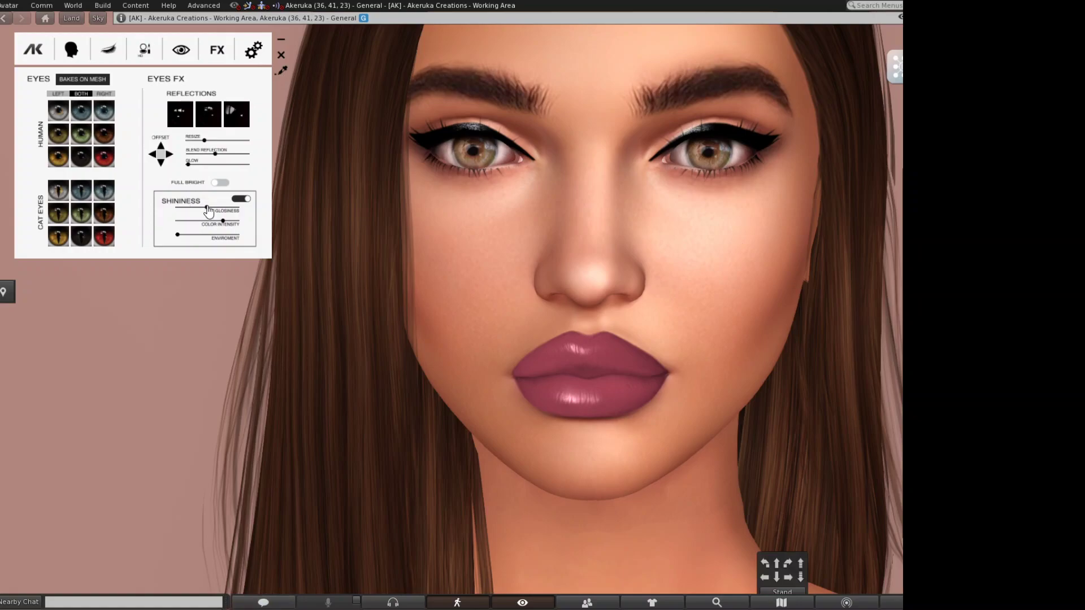
{"action": "left_click_drag", "start_coordinate": [208, 211], "coordinate": [215, 213]}
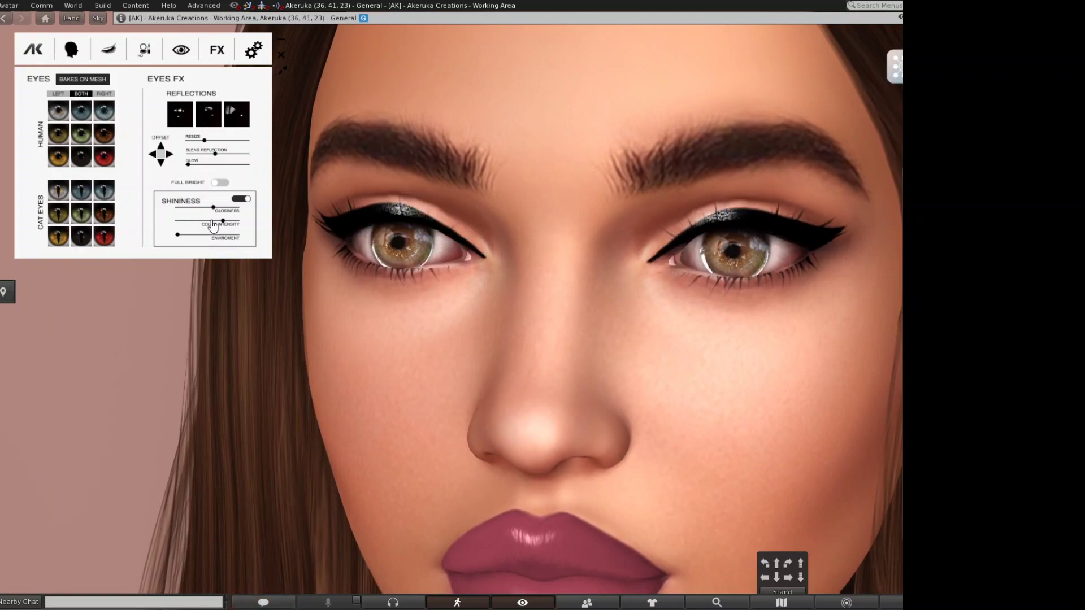
{"action": "left_click_drag", "start_coordinate": [212, 221], "coordinate": [189, 226]}
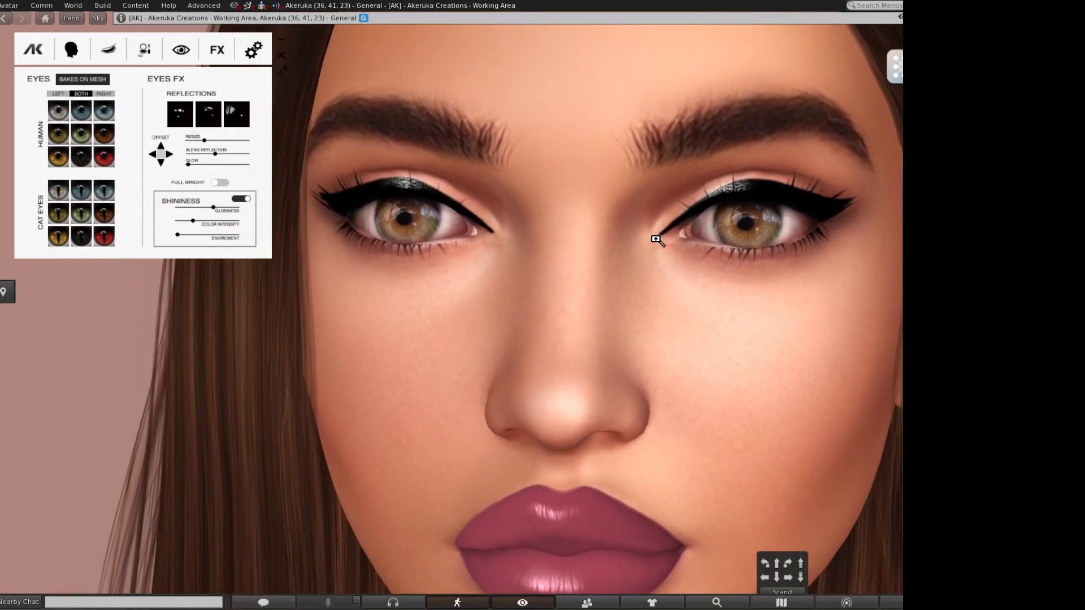
- Wear [AK BOM] - 04 from the inventory's [AK Advanced] System Eyes (BOM) folder
{"action": "key", "text": "ctrl+i"}
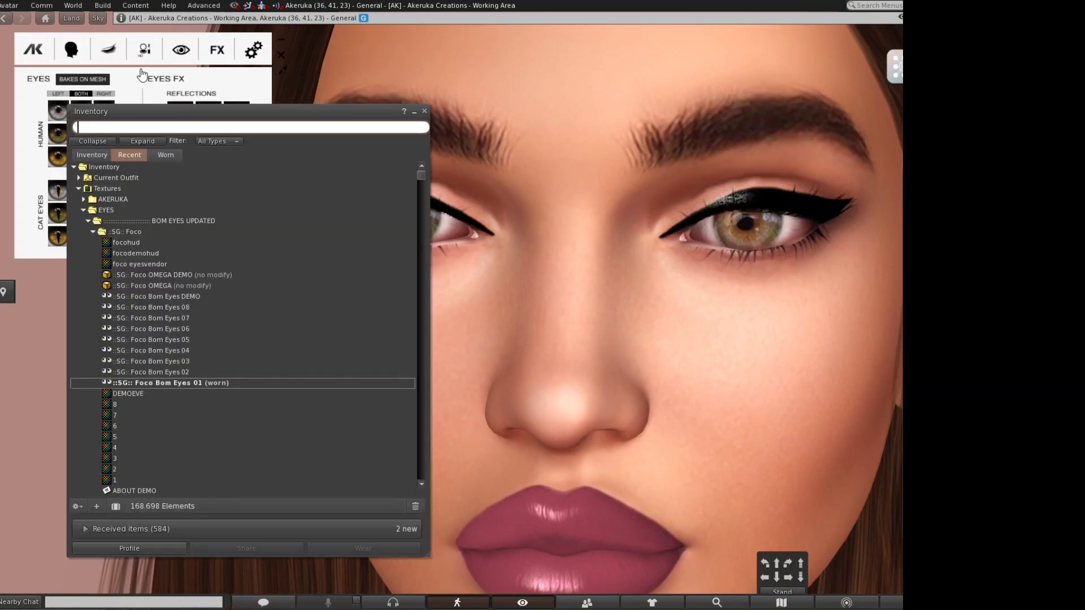
{"action": "left_click", "coordinate": [79, 188]}
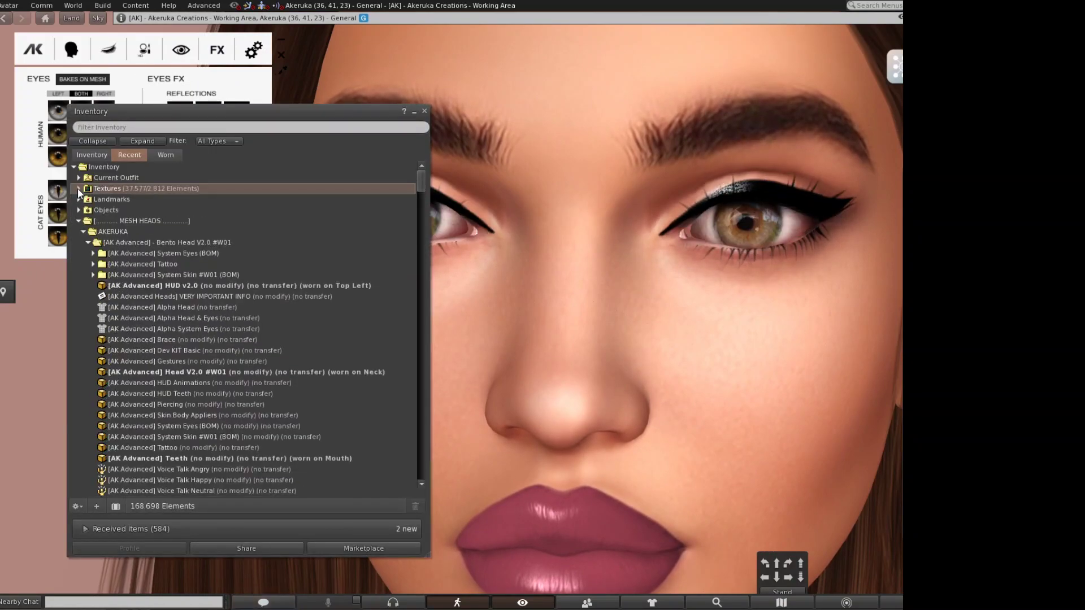
{"action": "left_click", "coordinate": [93, 253]}
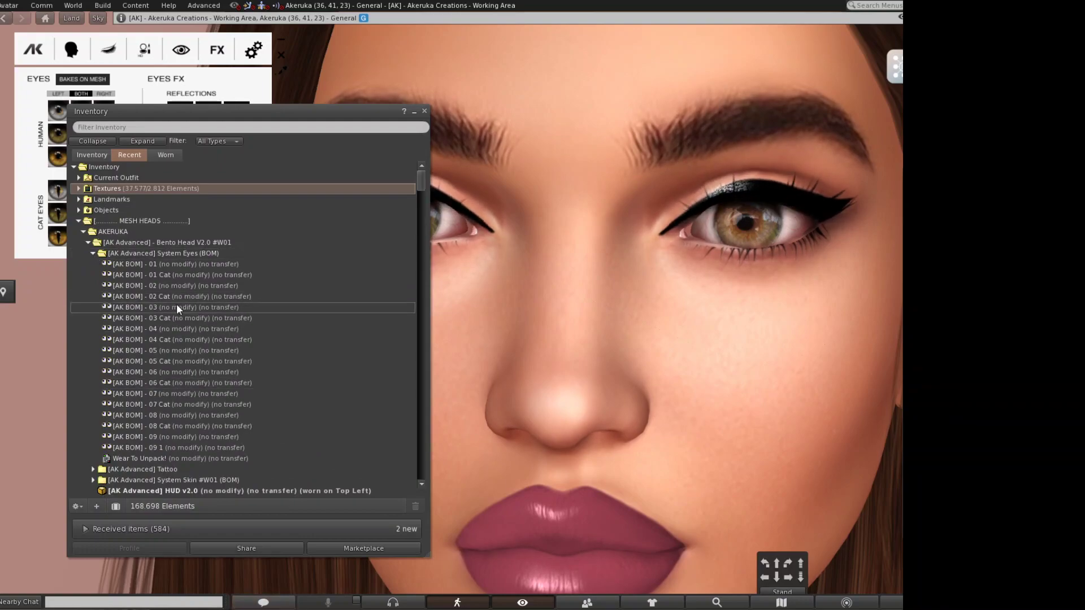
{"action": "left_click", "coordinate": [175, 329]}
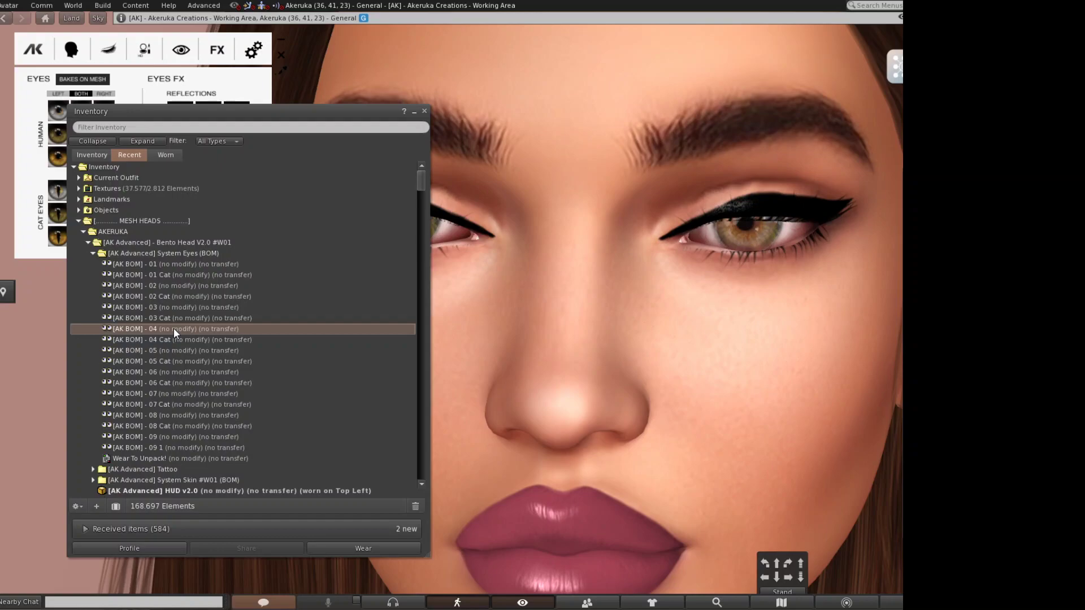
{"action": "double_click", "coordinate": [174, 329]}
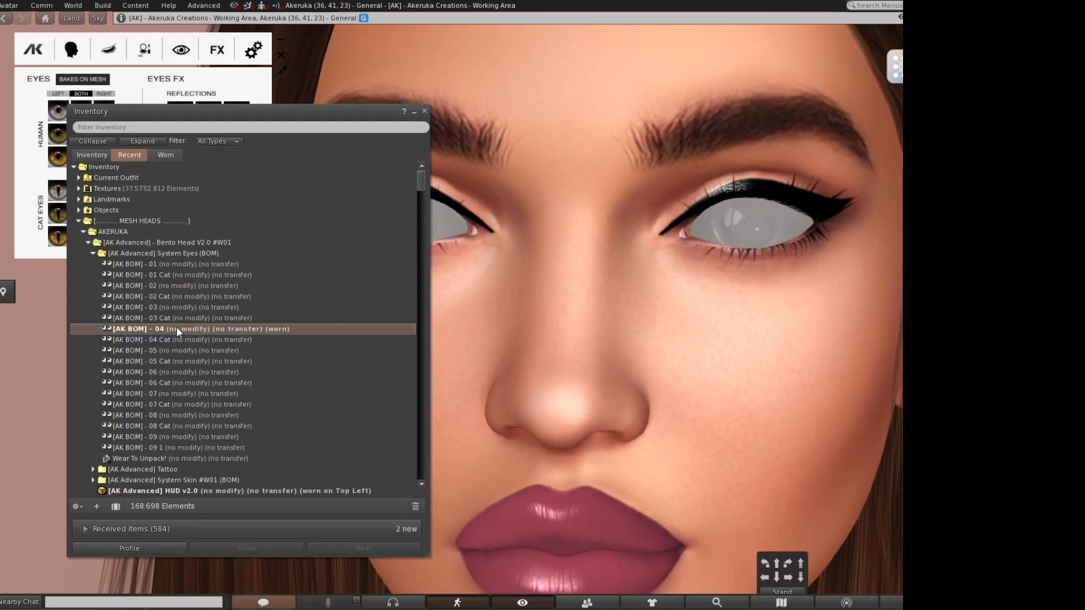